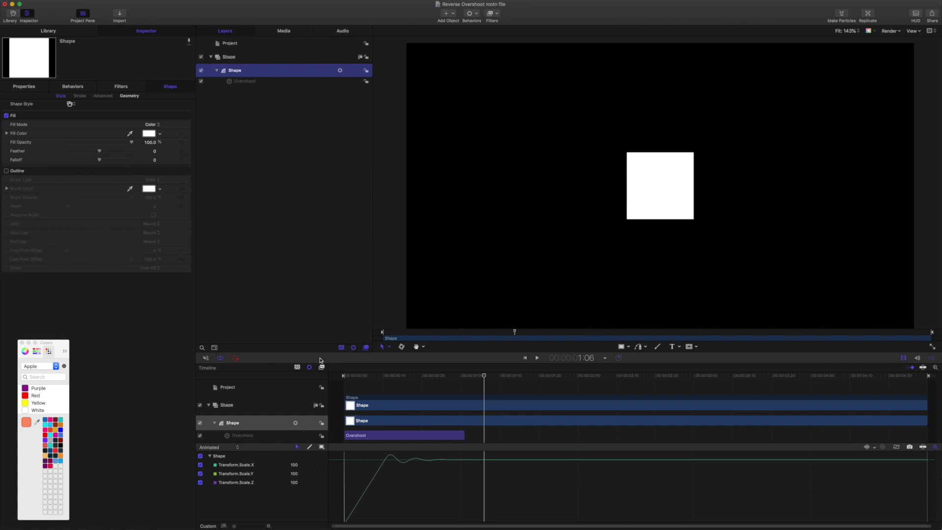
Step: Stop the preview, then trim the Shape group's out point so it ends at 2:15
click(321, 360)
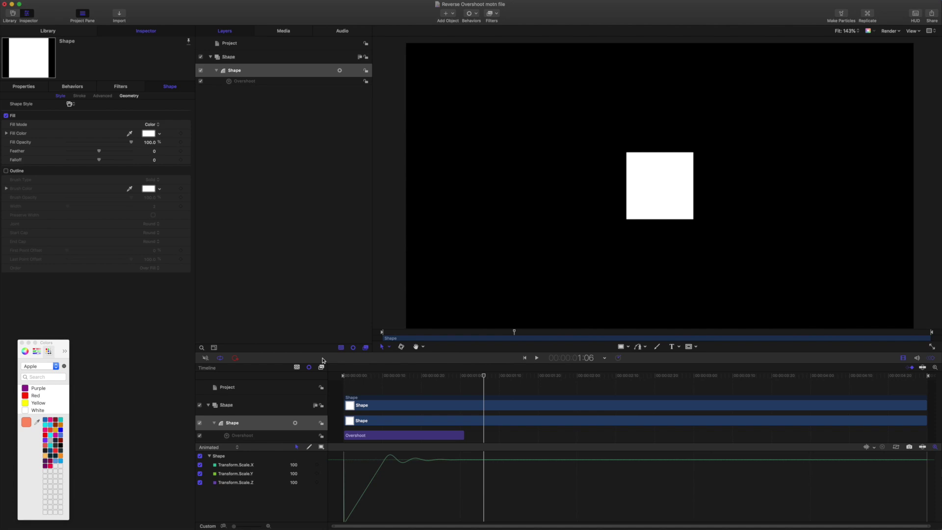
key(Home)
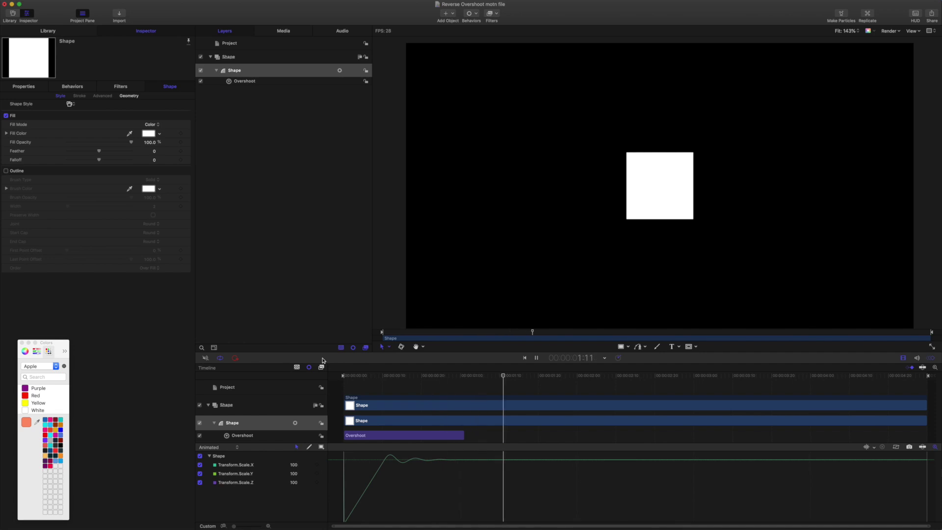
key(space)
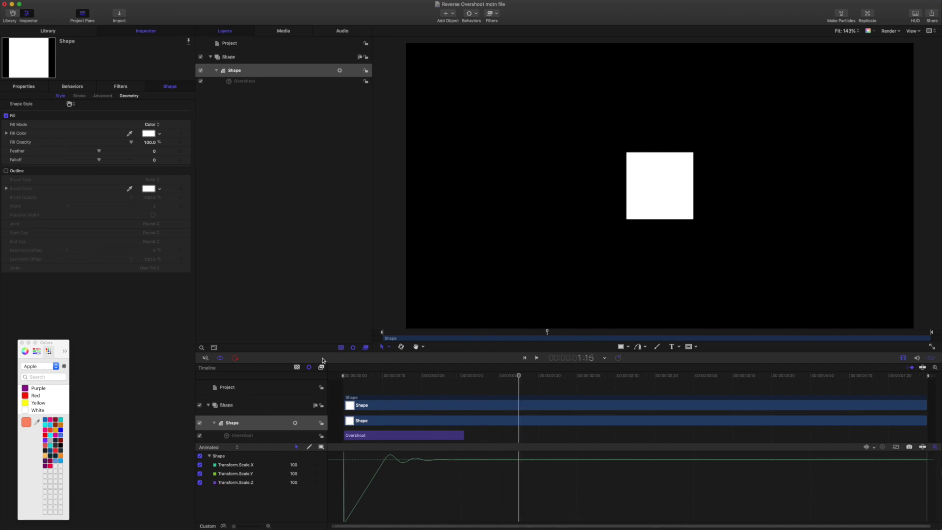
click(239, 58)
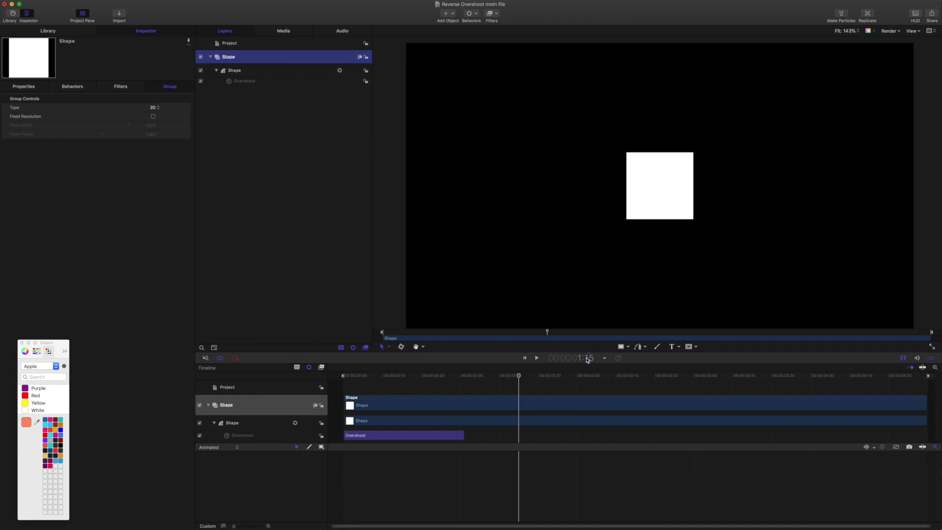
click(588, 360)
text(2.15)
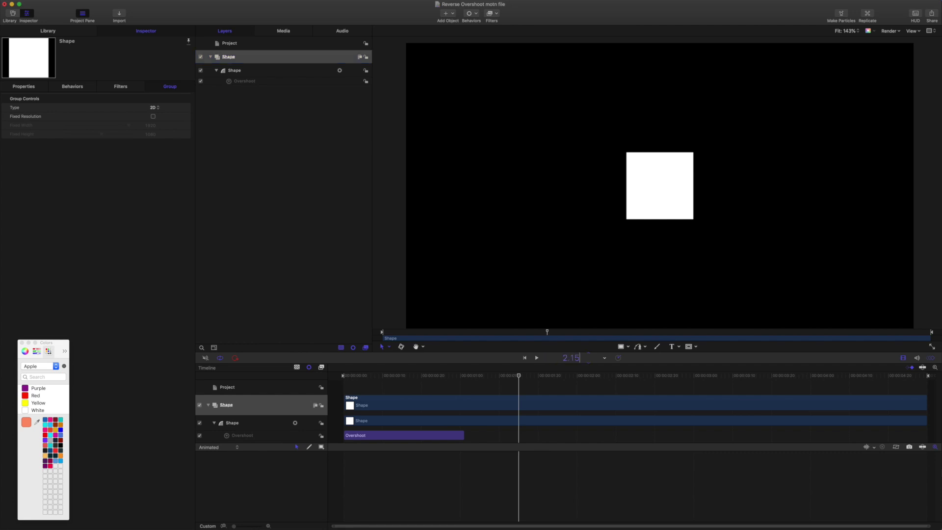
key(Return)
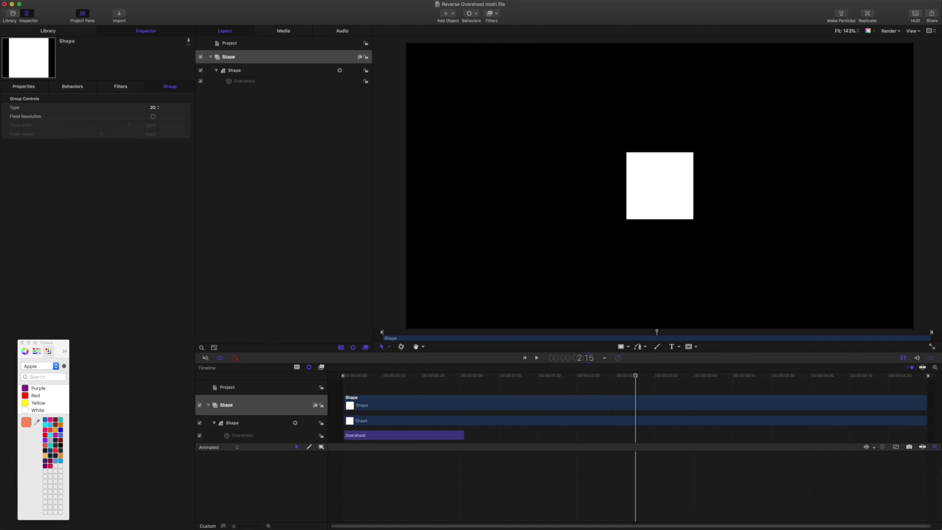
key(o)
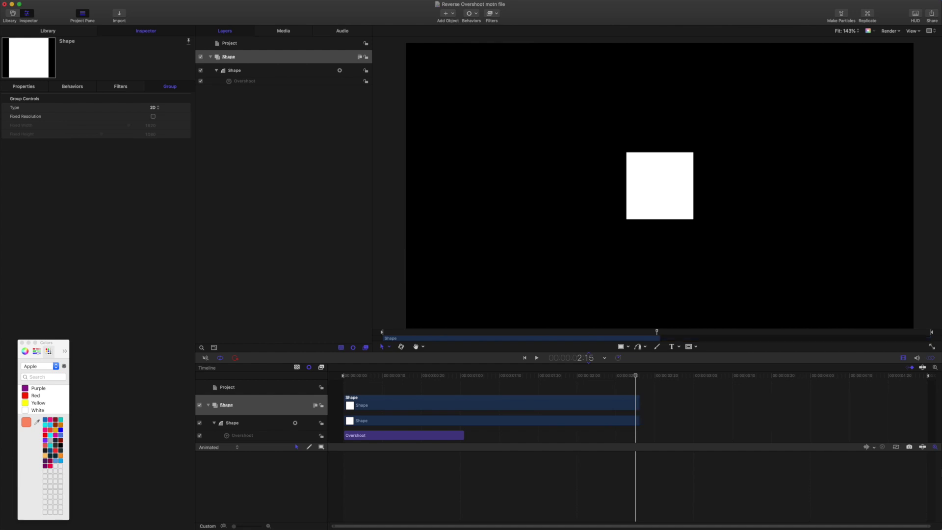
Step: Clone the Shape group, start the clone's group at 2:15, and set the clone's timing to Reverse
key(k)
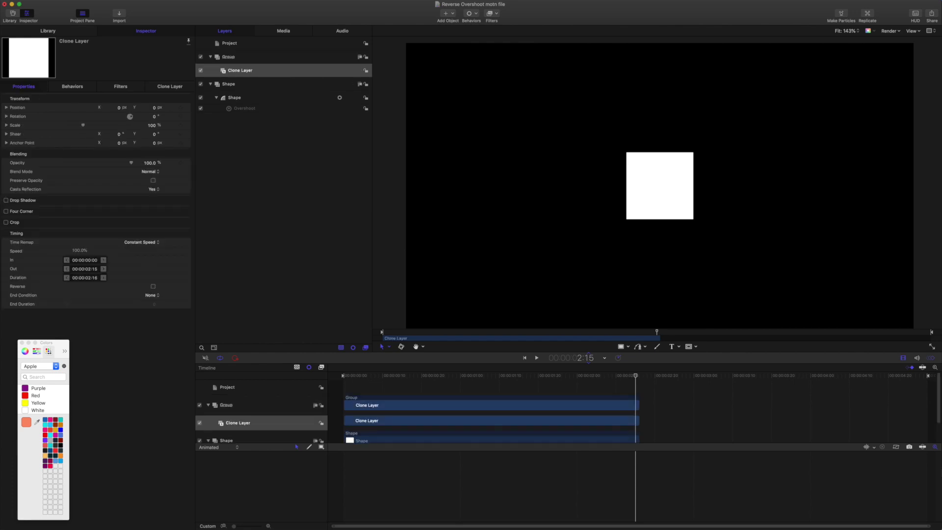
click(284, 59)
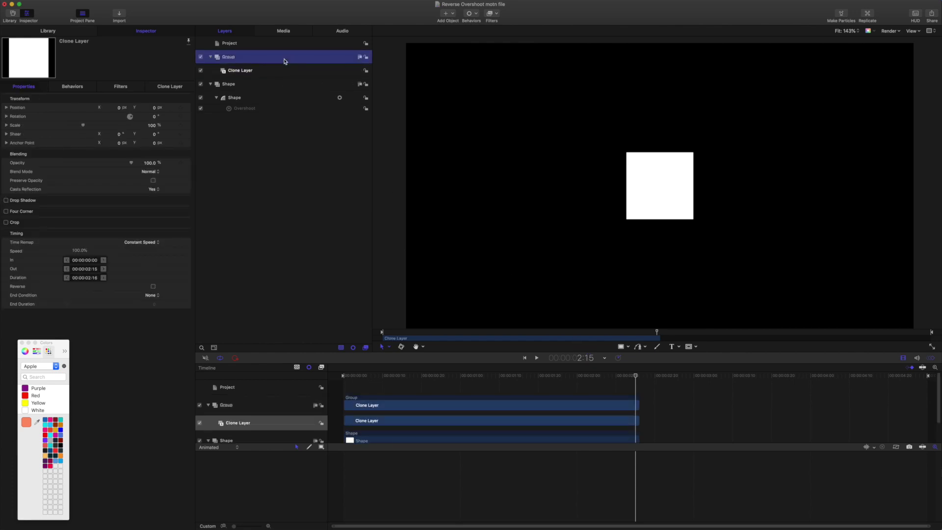
key(shift+bracketleft)
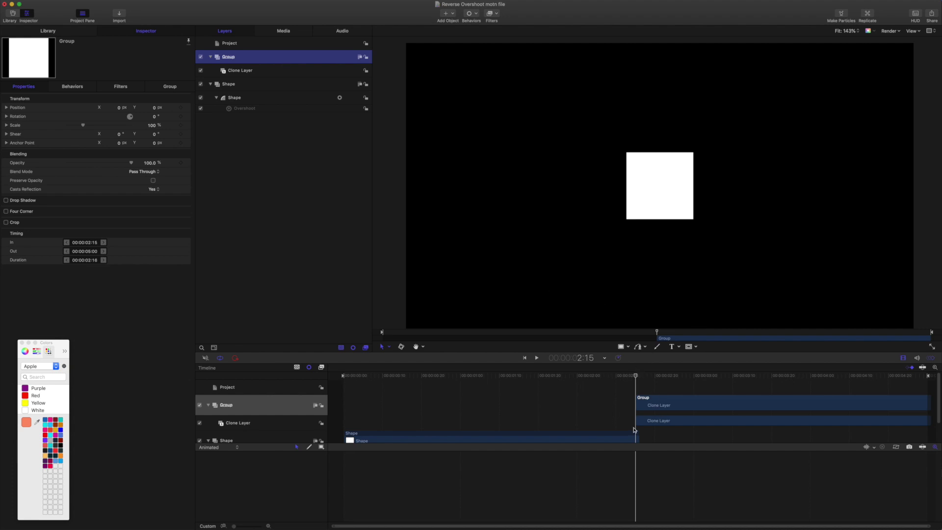
click(244, 71)
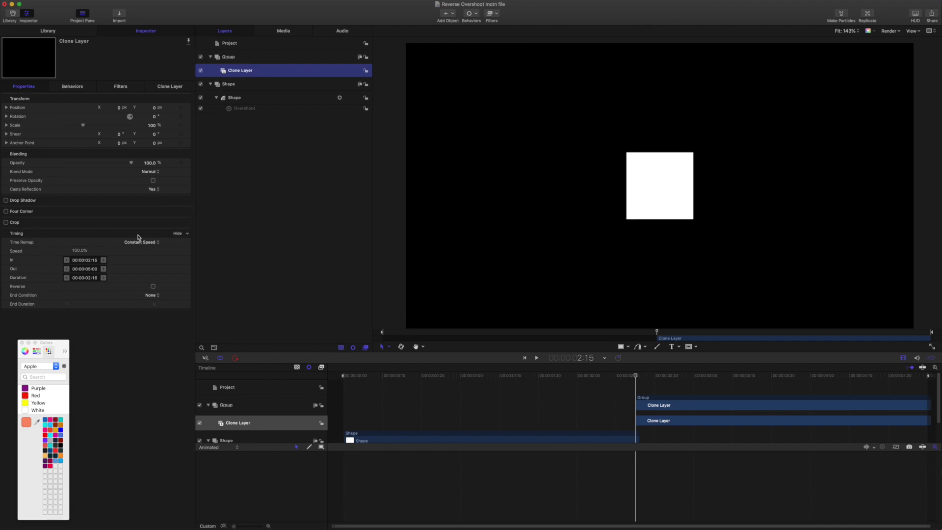
click(176, 235)
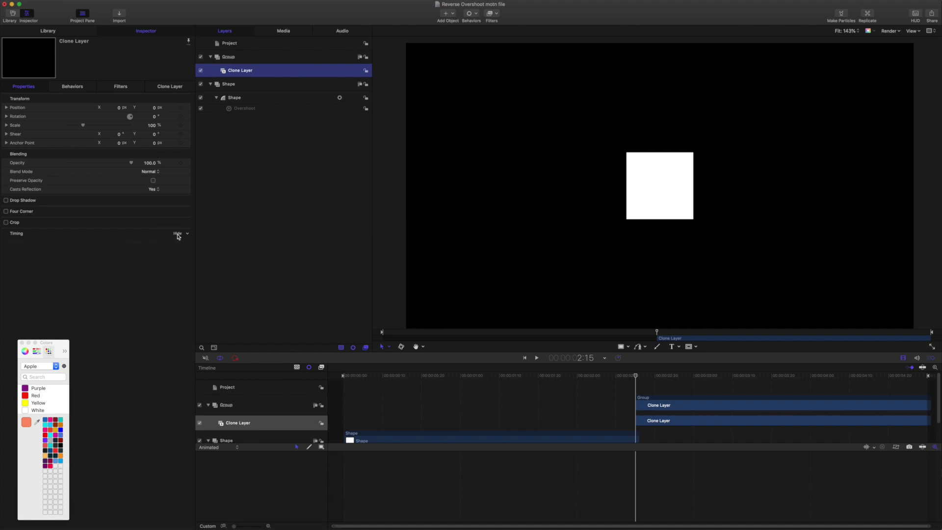
click(177, 234)
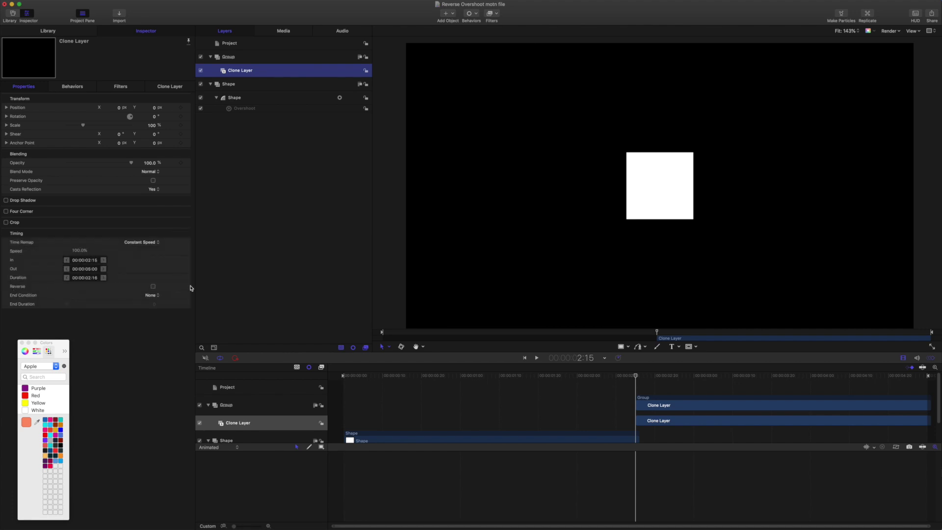
click(153, 287)
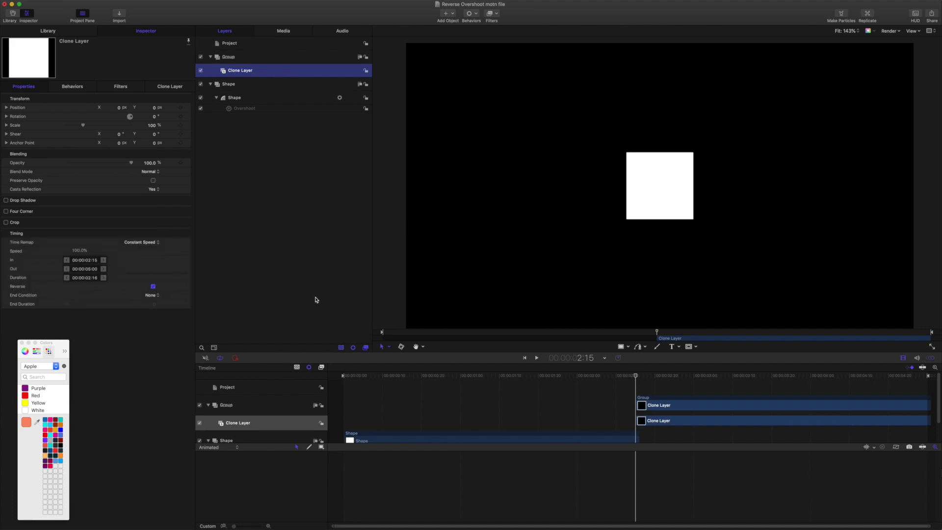
key(space)
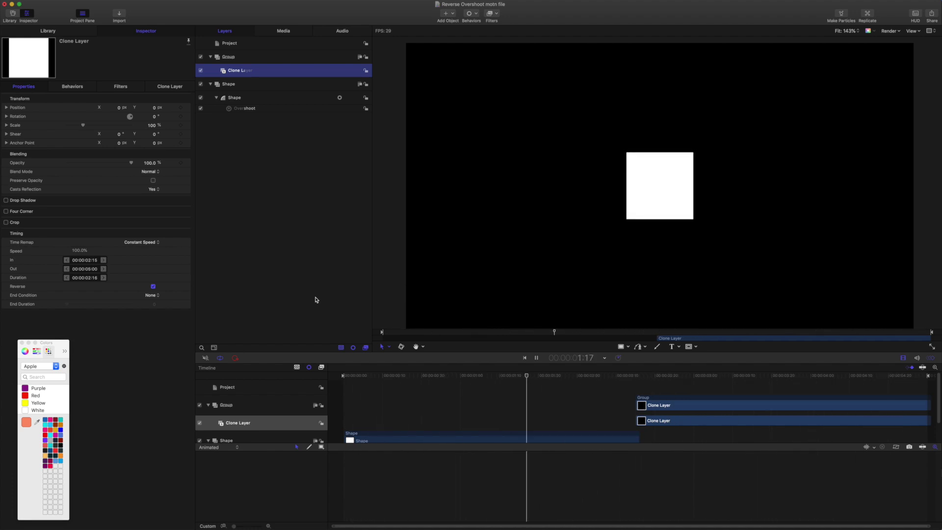
key(space)
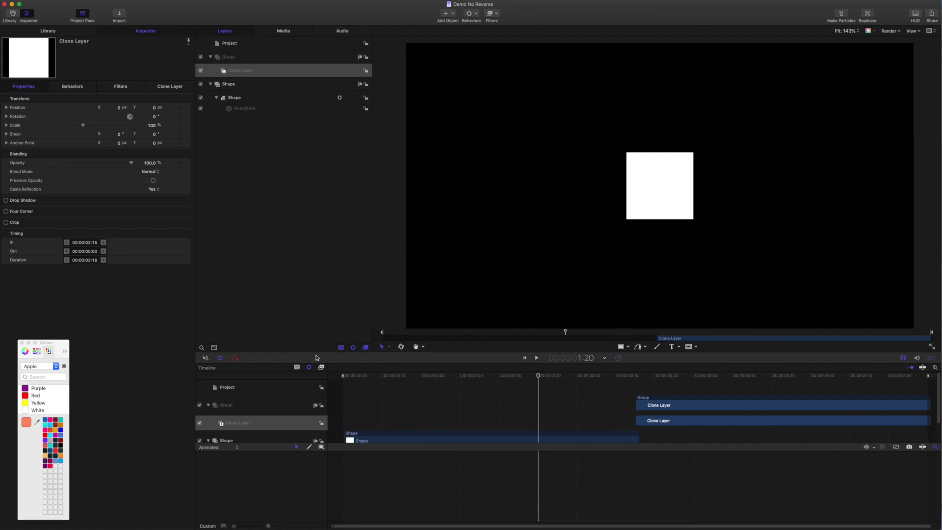
key(space)
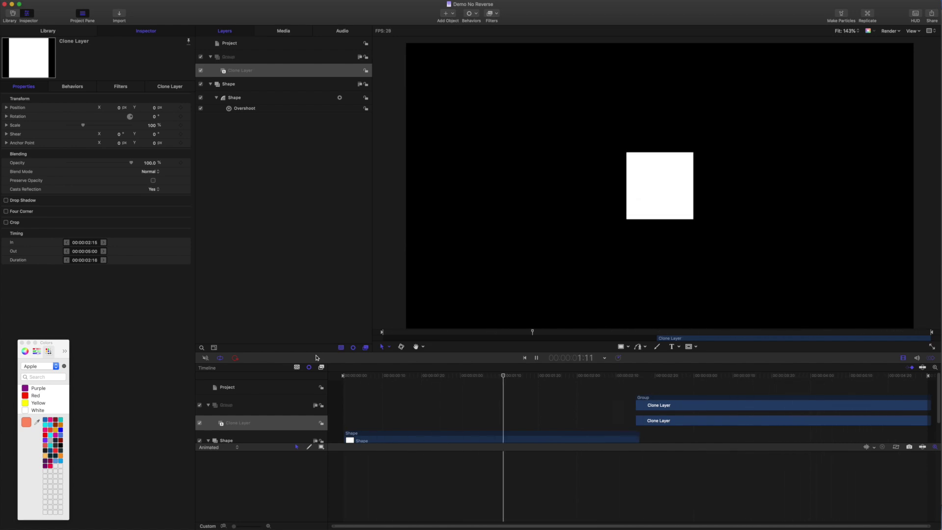
key(space)
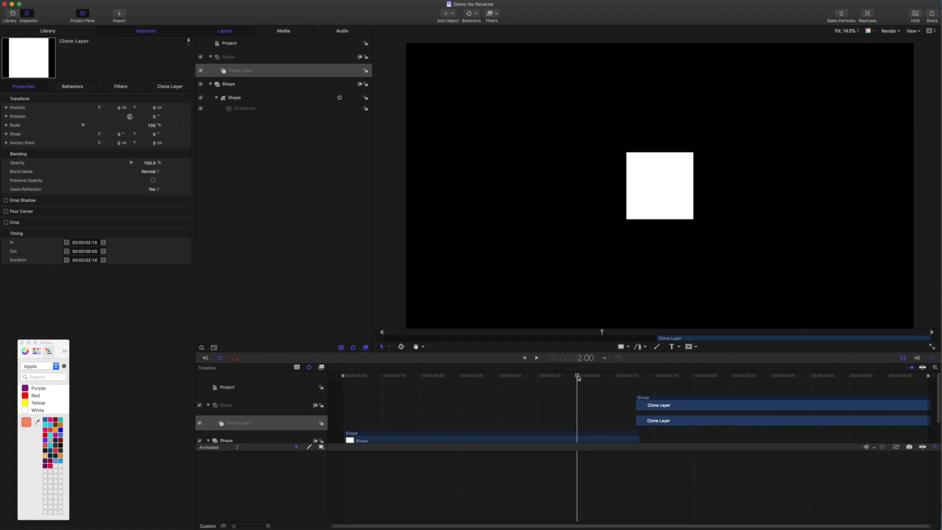
drag(578, 378, 319, 351)
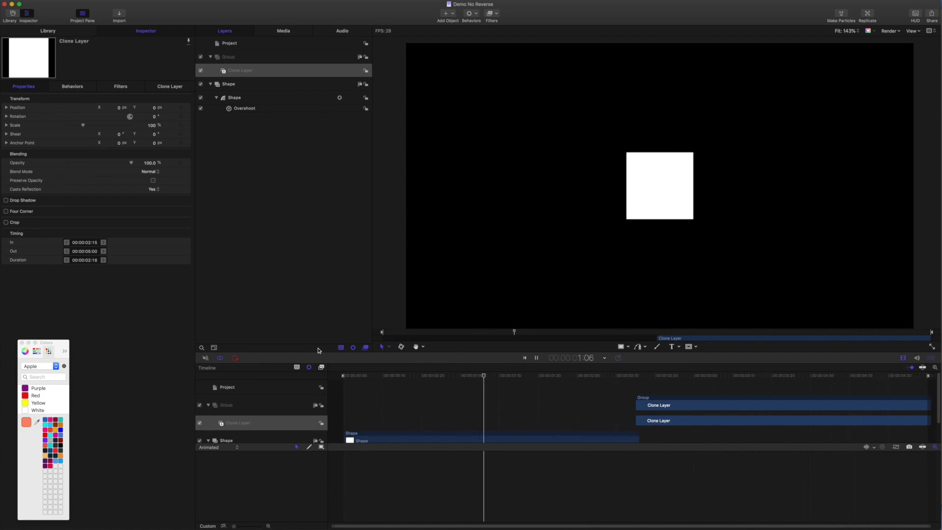
key(space)
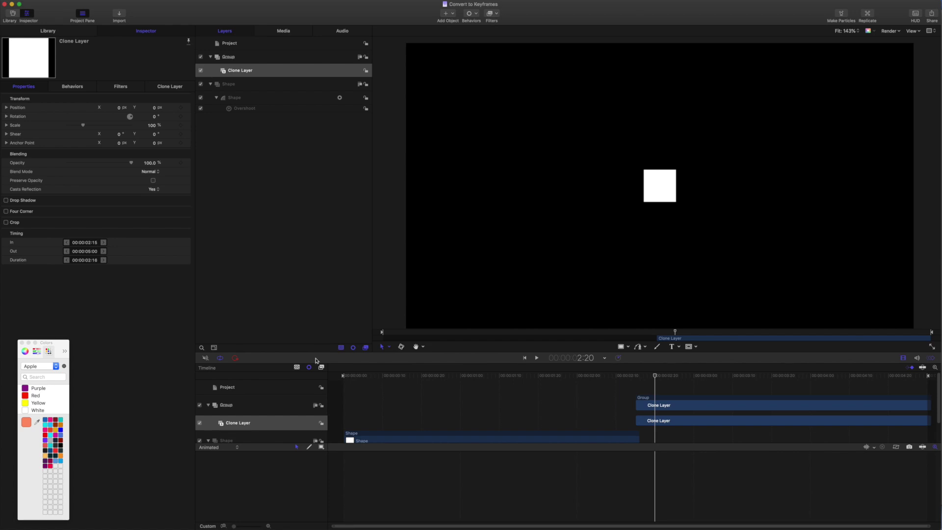
Step: Delete the Group holding the Clone Layer, then select the Shape layer
click(230, 58)
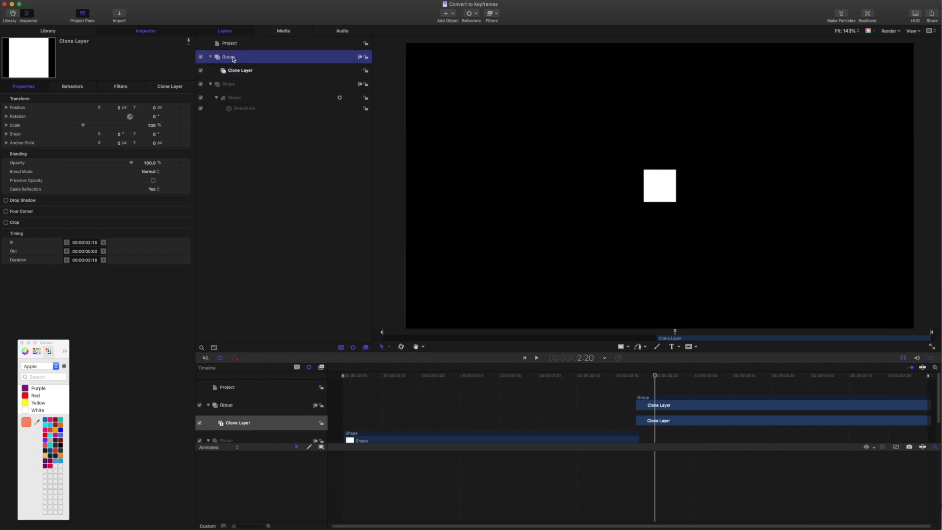
key(Delete)
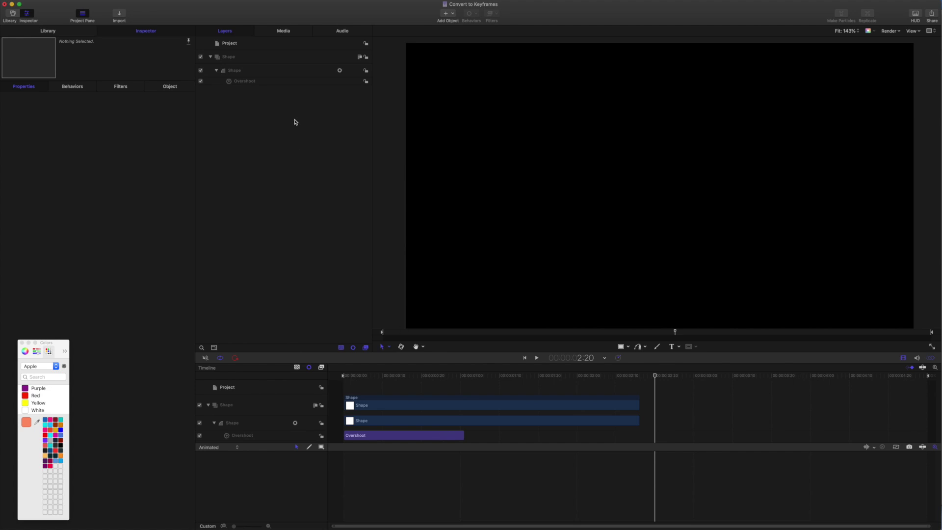
click(249, 72)
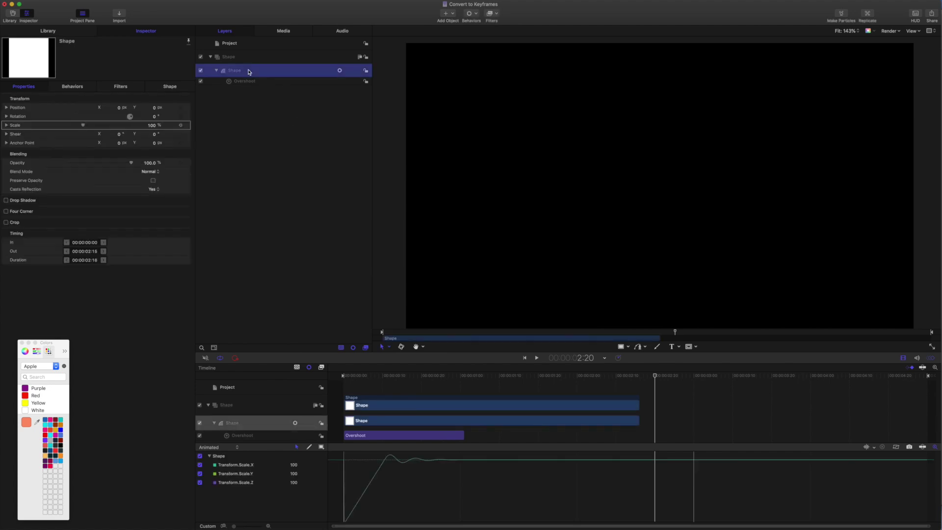
Step: At 1:17, duplicate the Shape layer and convert the copy's Overshoot into Scale keyframes
click(653, 377)
drag(653, 376, 526, 376)
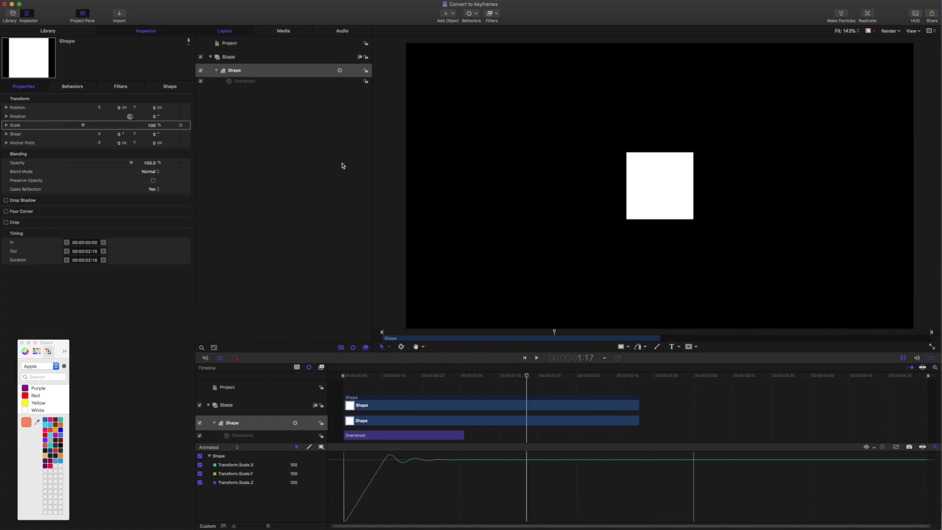
key(super+d)
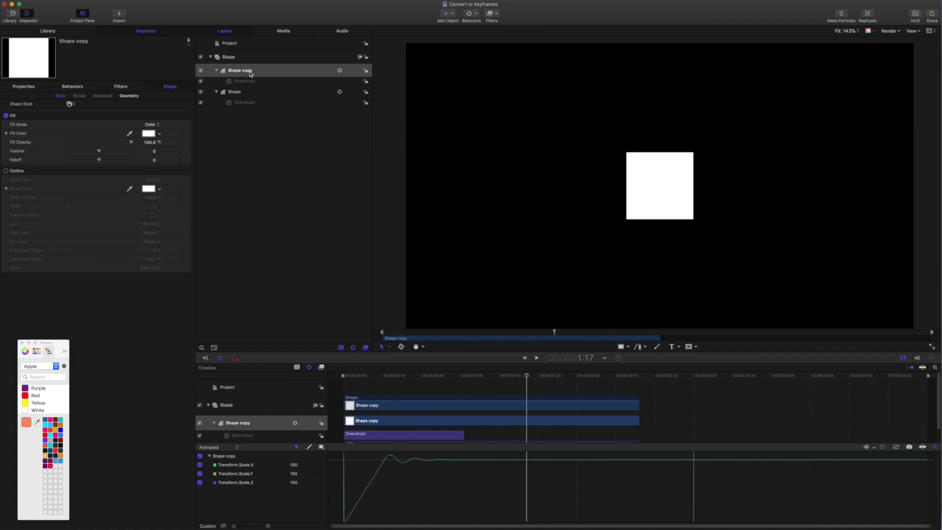
key(super+k)
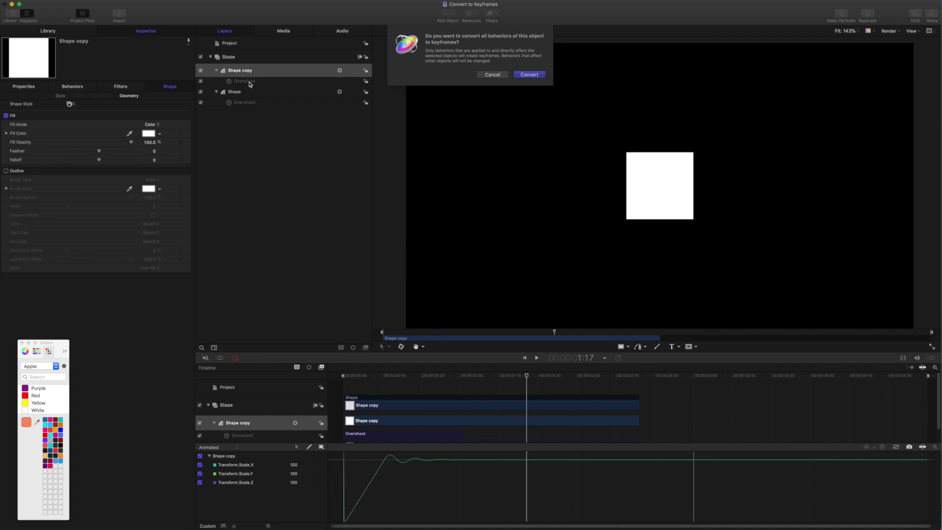
click(532, 75)
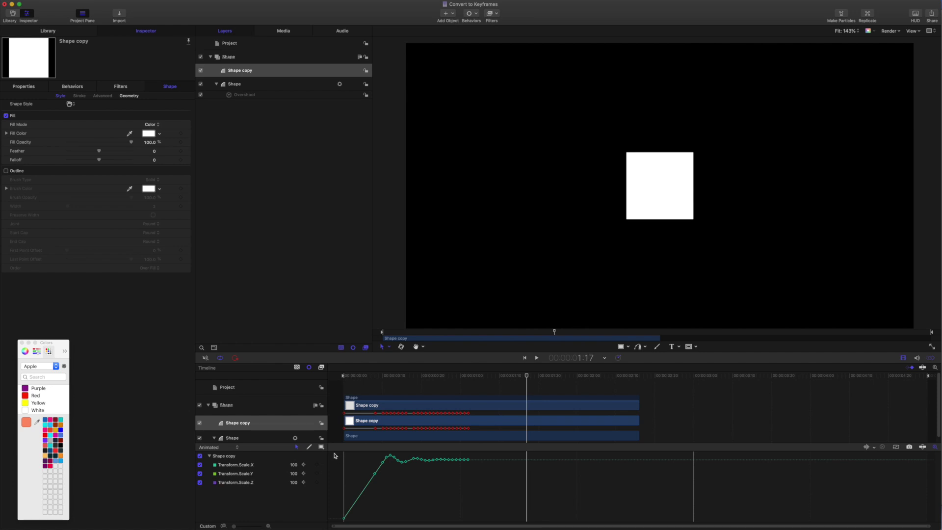
Step: Reverse the order of all of Shape copy's scale keyframes
drag(335, 456, 486, 518)
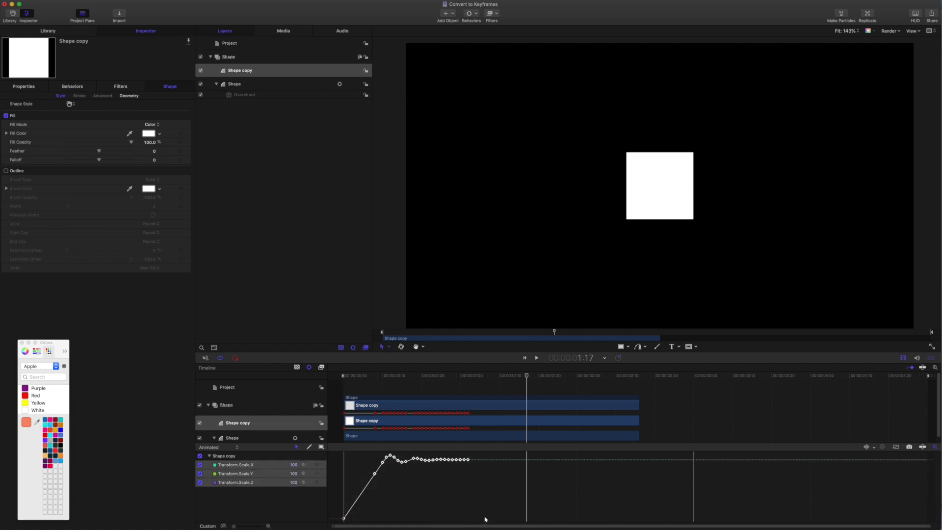
right_click(469, 460)
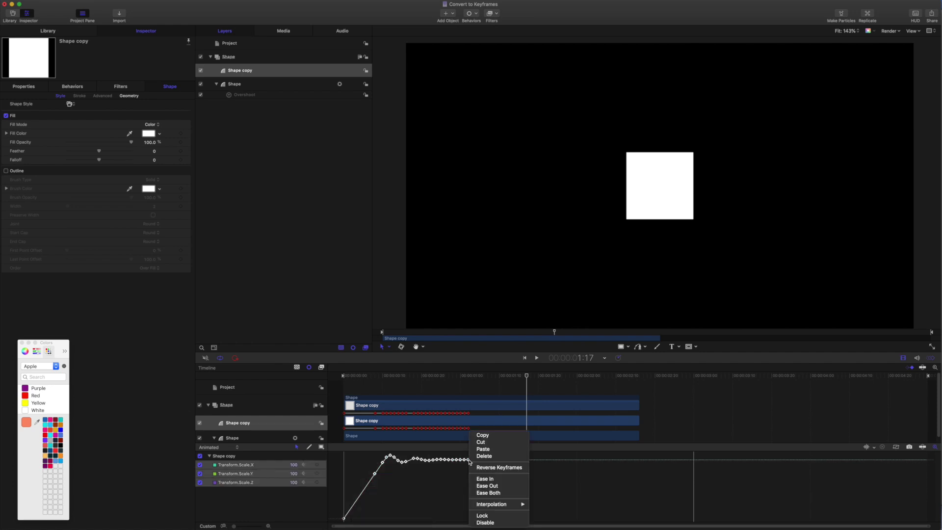
click(493, 469)
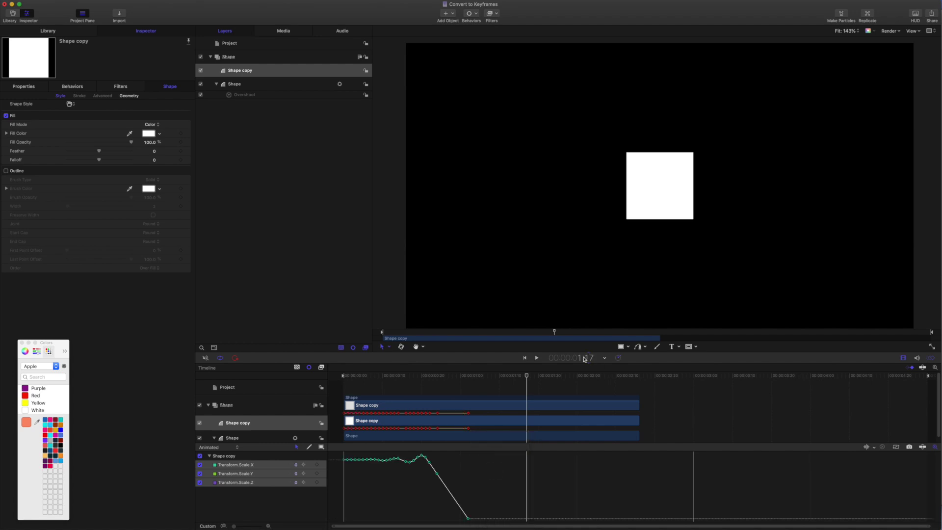
Step: Slide Shape copy so its clip ends at the timeline's end, then play it back
drag(524, 377, 447, 410)
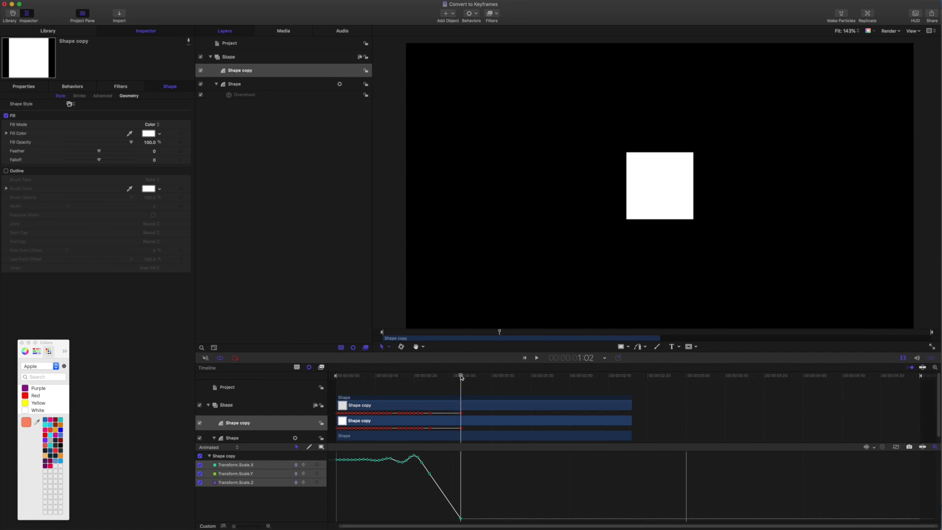
drag(461, 376, 916, 398)
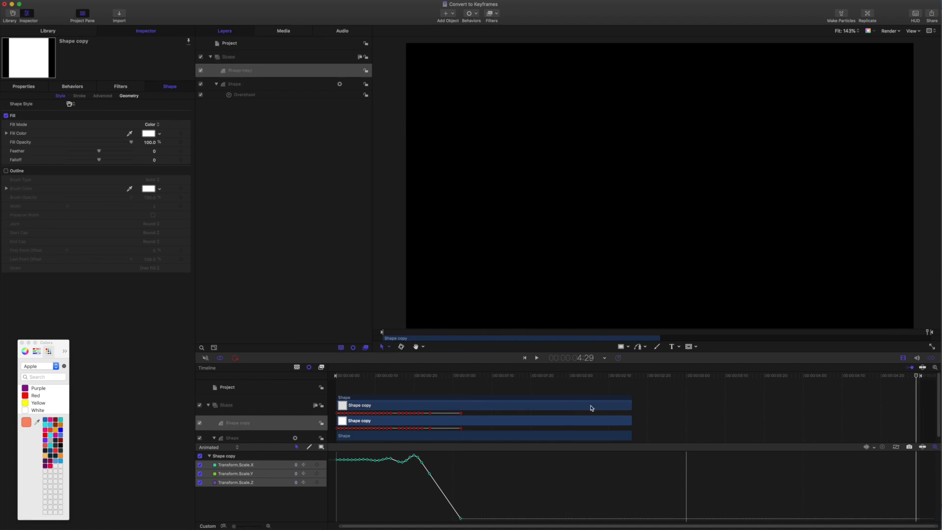
key(shift+bracketright)
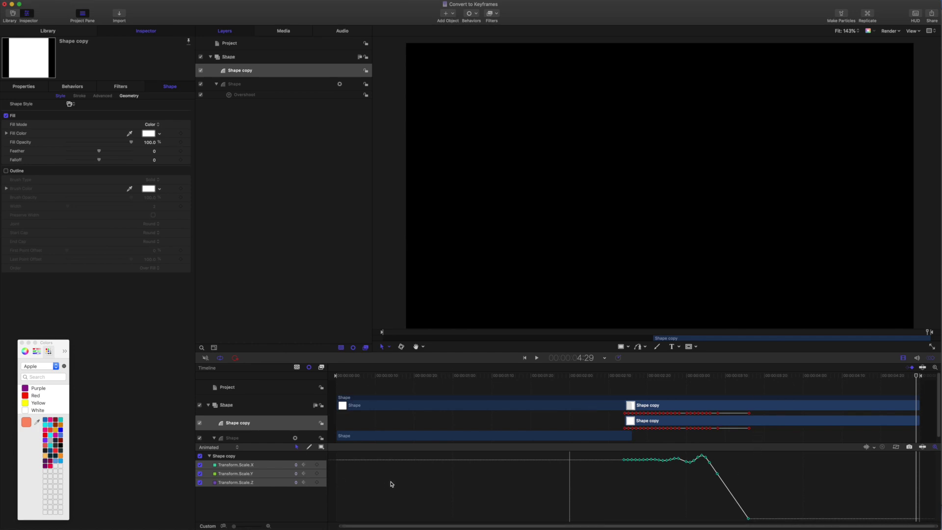
key(space)
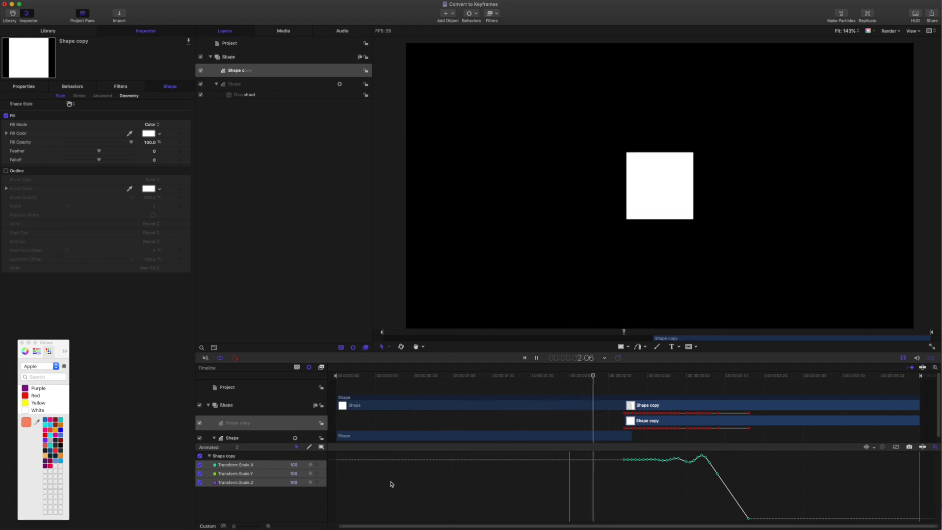
Step: Stop playback and show the Shape layer's Overshoot behavior settings
key(space)
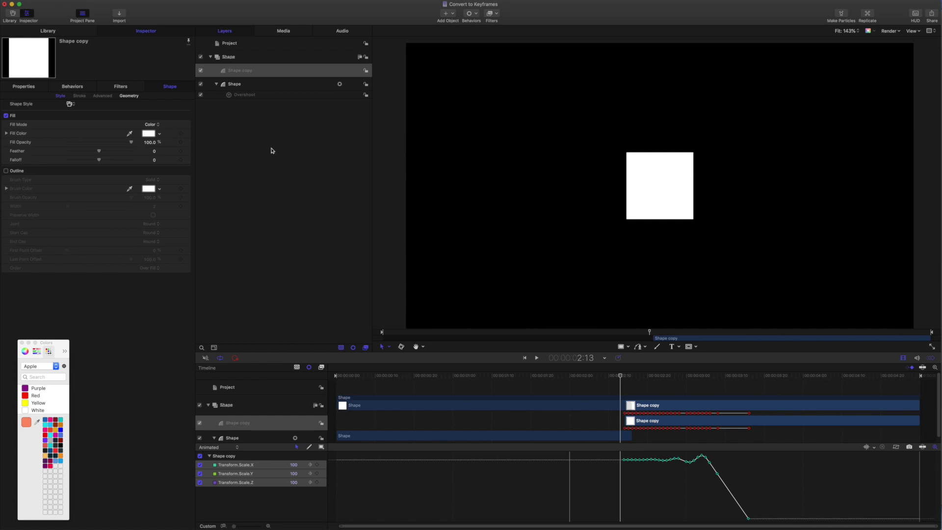
click(260, 96)
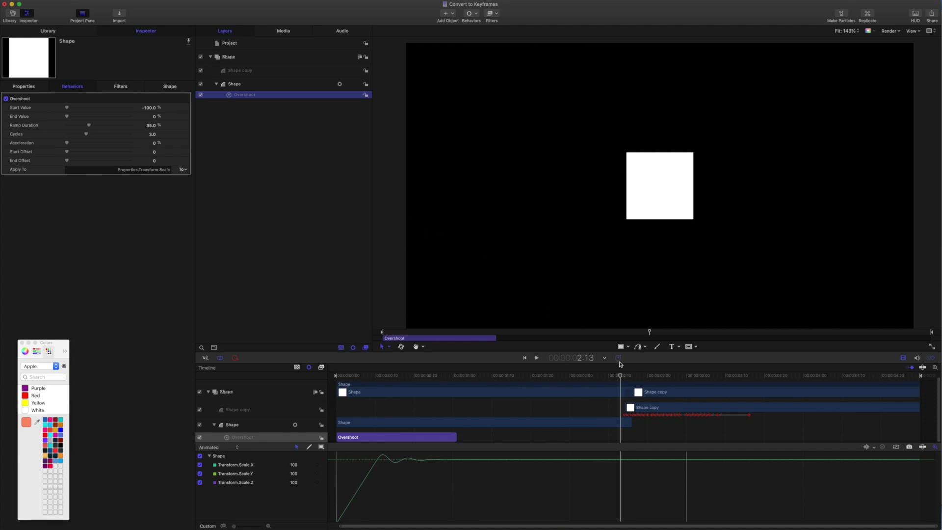
Step: Scrub and play the pop-in/out animation, then inspect the Shape group, inner Shape and Shape copy layers
drag(622, 378, 593, 367)
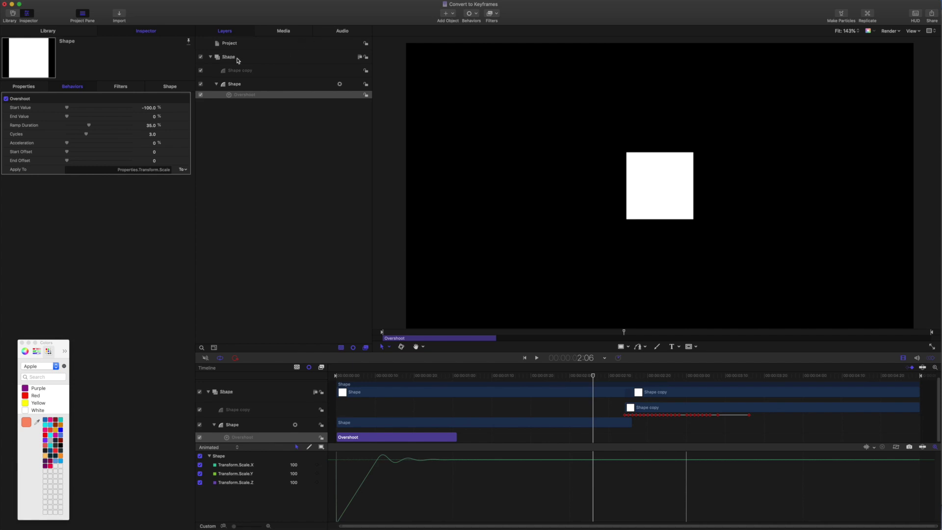
click(211, 57)
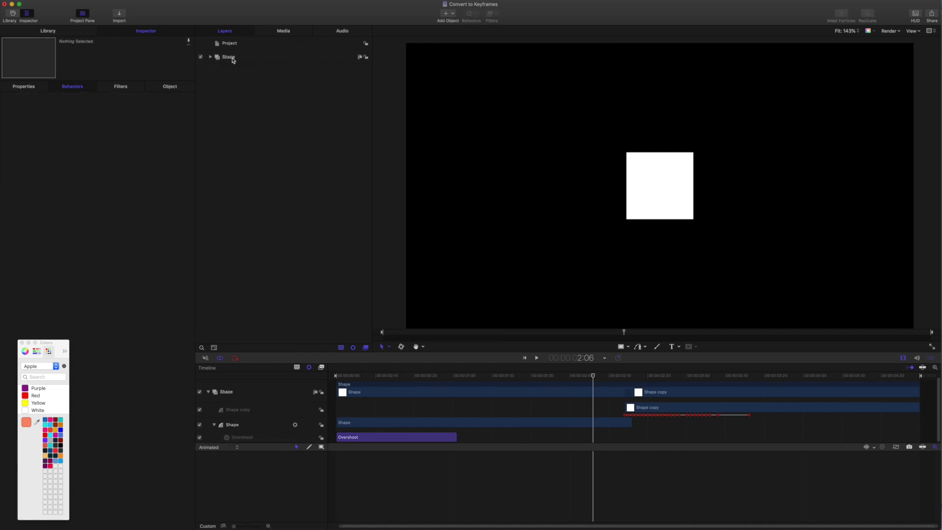
click(233, 58)
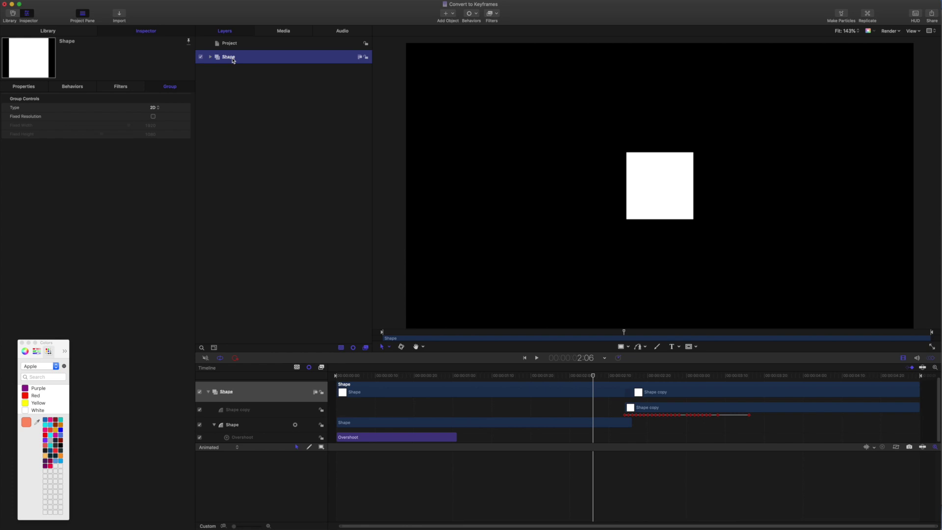
key(Home)
key(space)
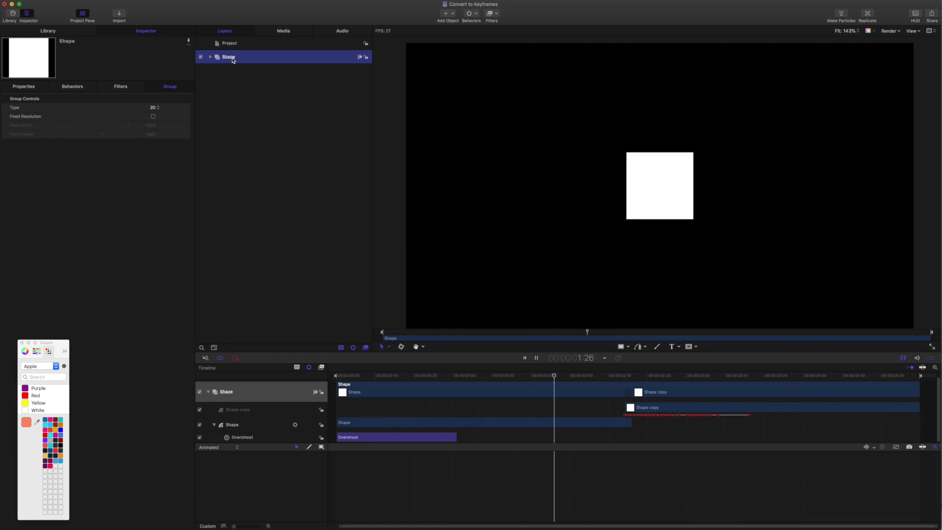
key(space)
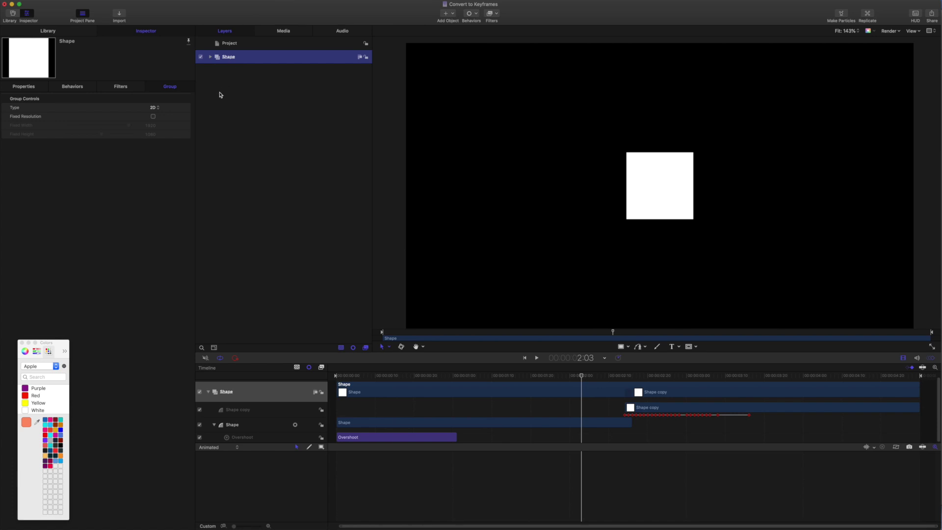
click(210, 59)
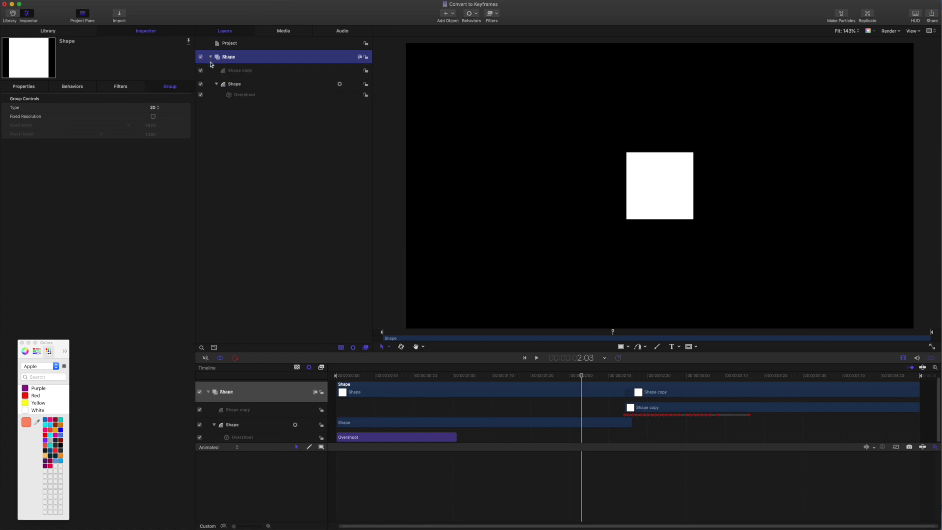
click(232, 85)
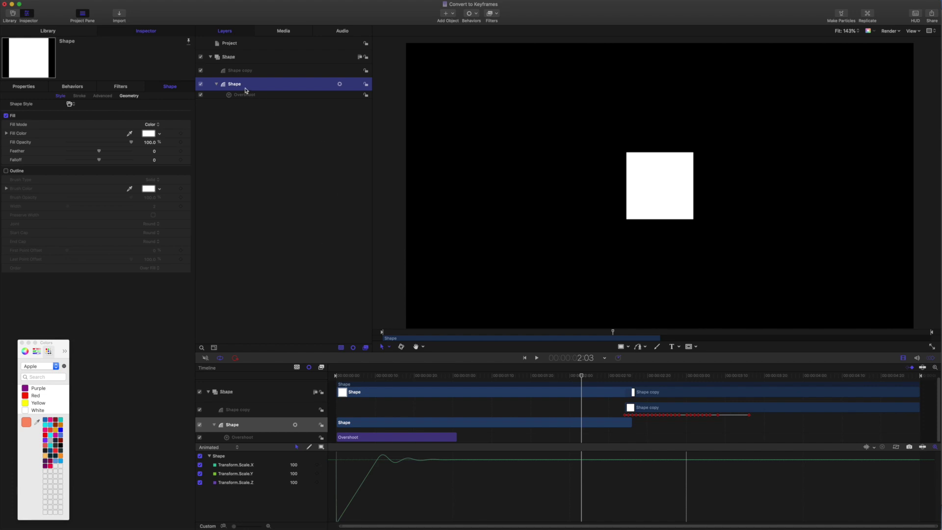
click(250, 72)
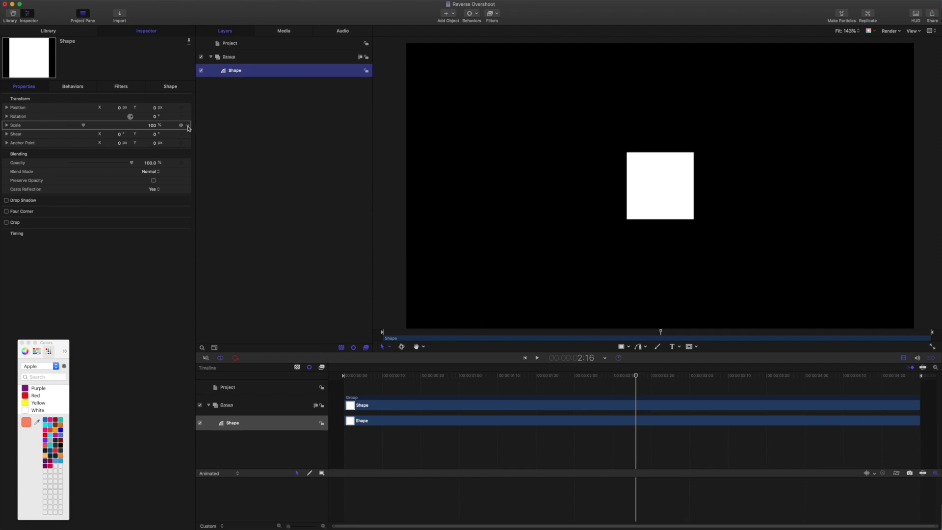
Step: Add an Overshoot behavior to the square's Scale with End Offset 120 and Start Value -100
click(188, 126)
mouse_move(218, 196)
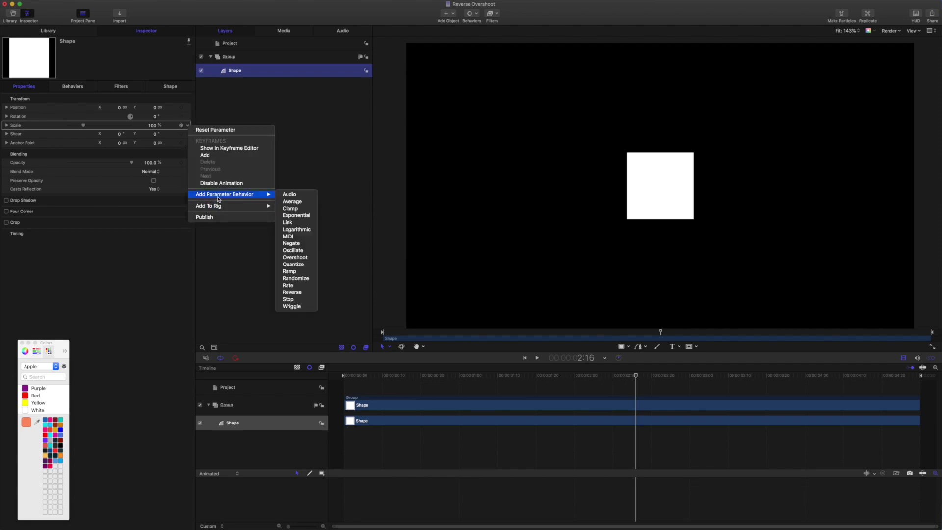
click(306, 258)
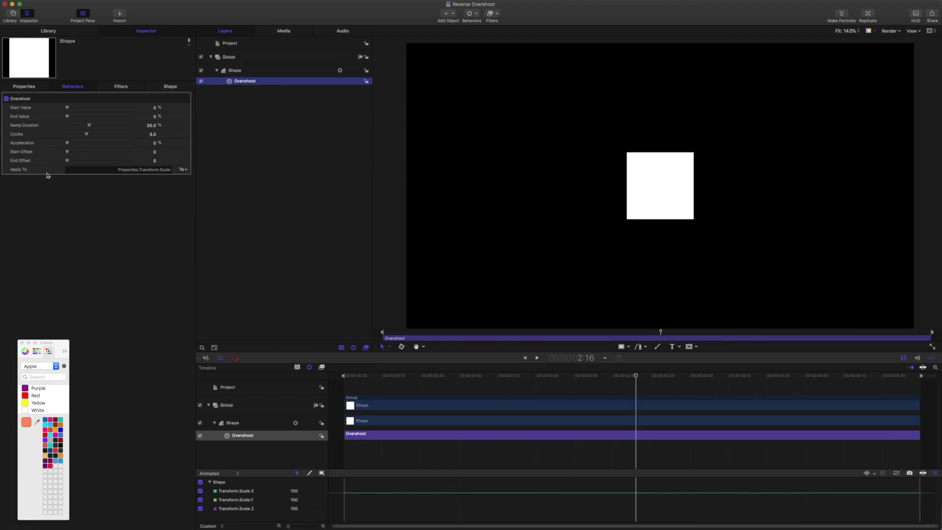
click(154, 161)
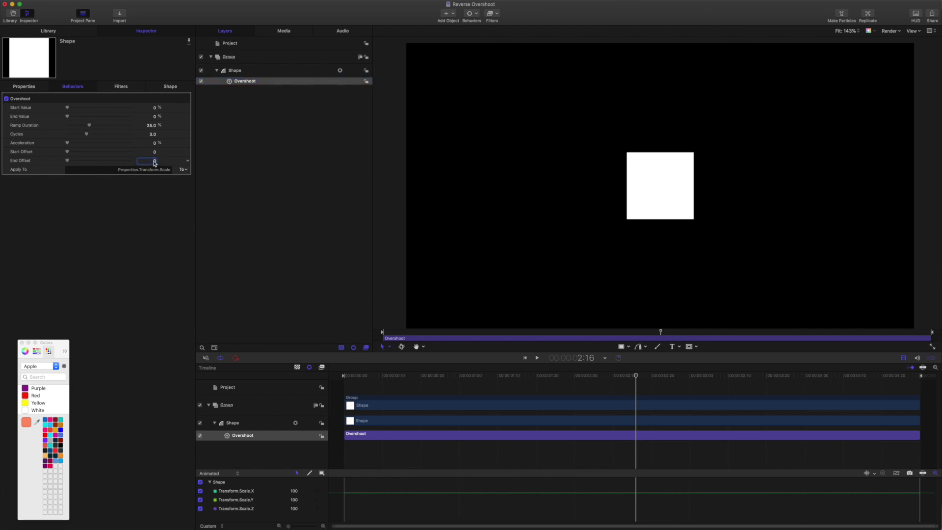
text(12)
key(Return)
click(154, 108)
text(-100)
key(Return)
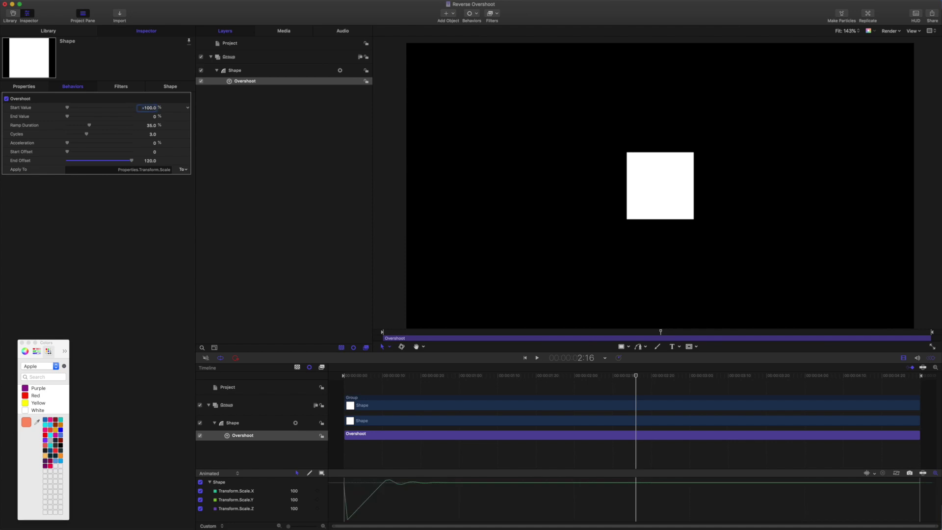
Step: Preview the overshoot pop-in from the start, then select the Shape layer
key(Home)
key(space)
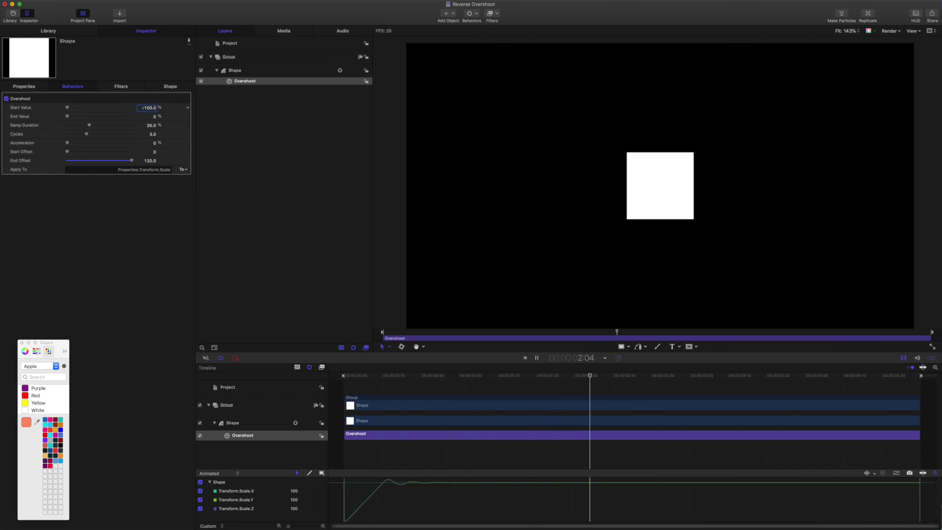
key(space)
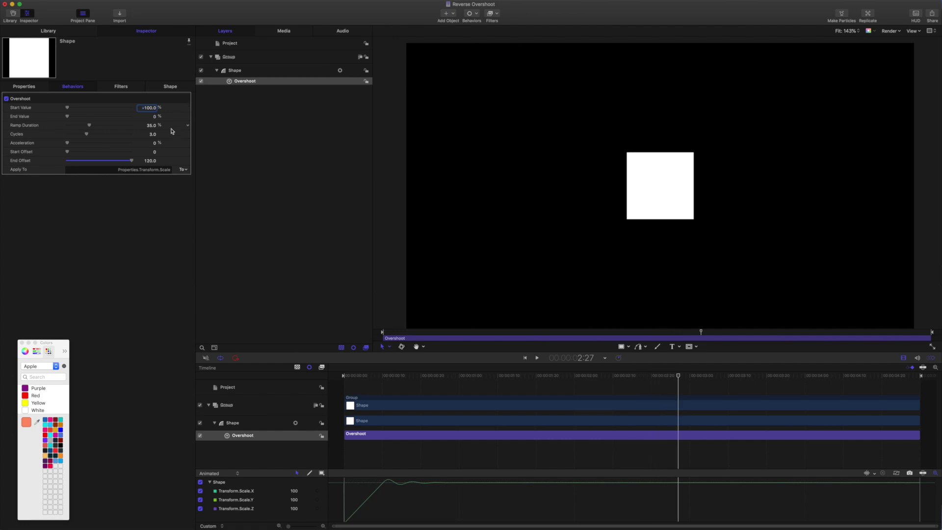
click(235, 71)
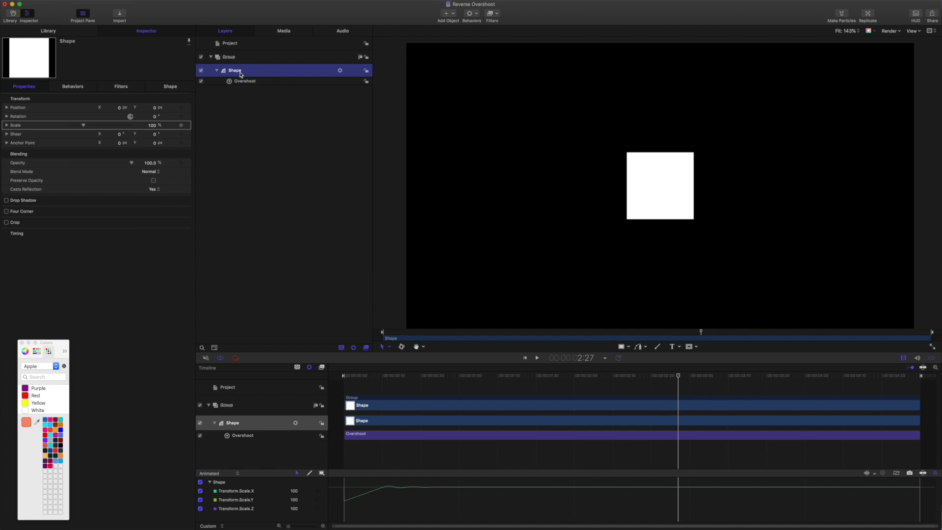
Step: Duplicate the square, add a Reverse behavior to the copy's Scale, and disable the original Shape
key(super+d)
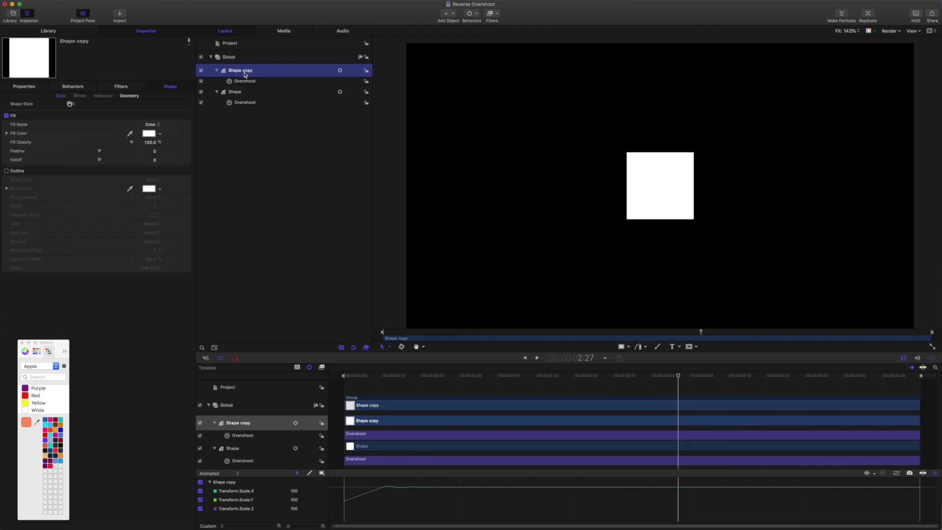
click(27, 88)
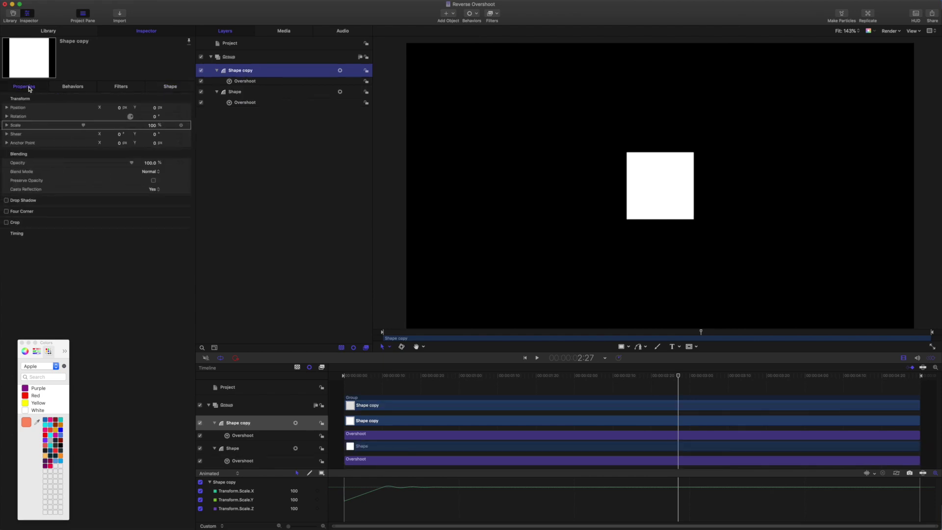
click(189, 127)
mouse_move(204, 207)
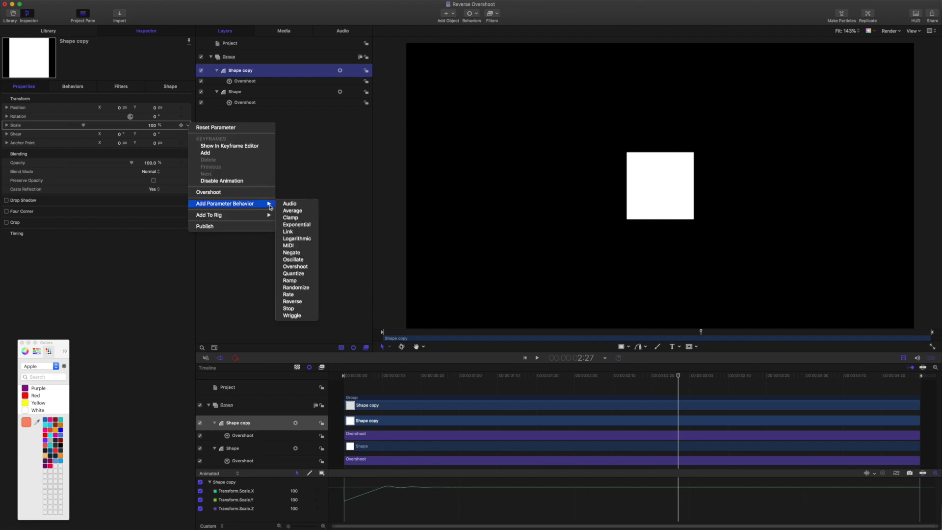
click(293, 302)
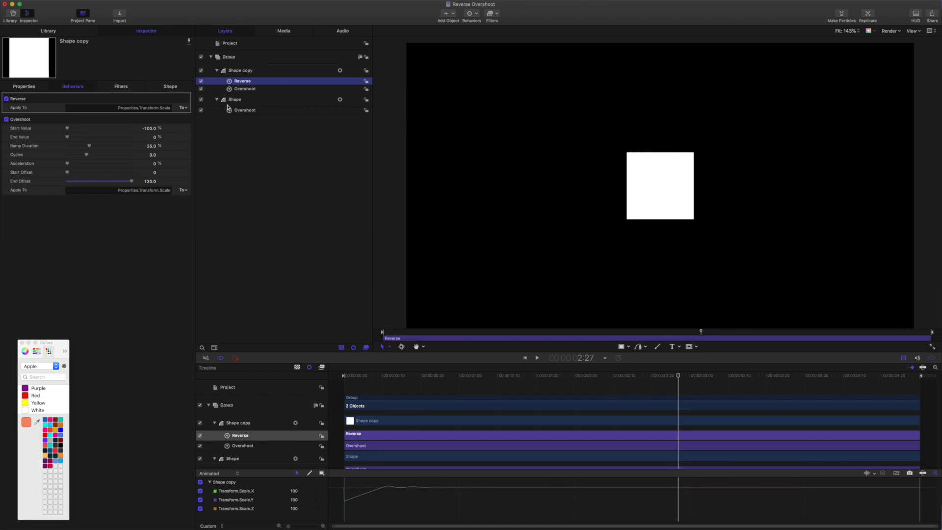
click(200, 100)
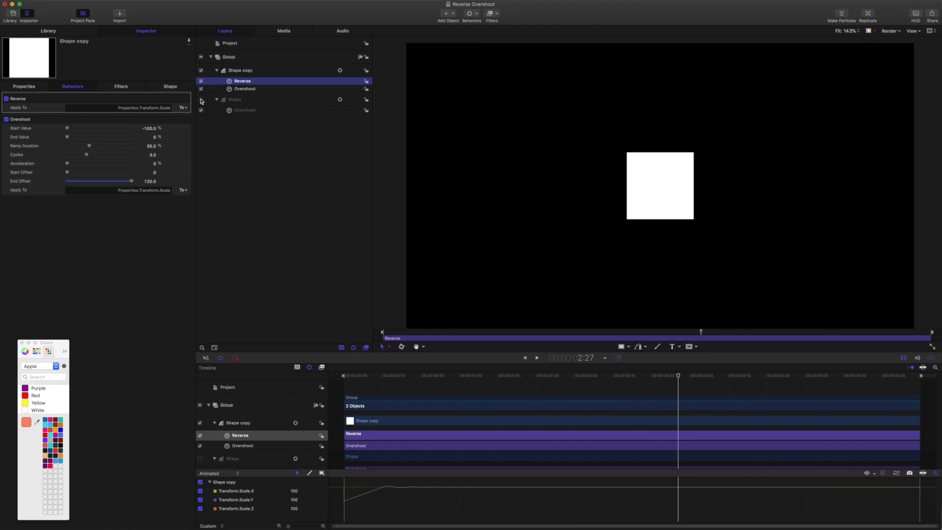
key(space)
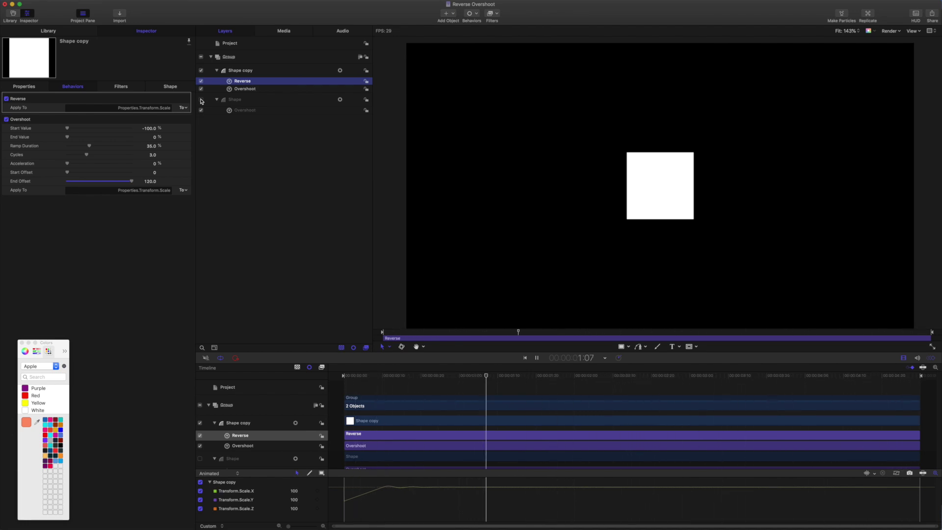
Step: Stop playback and rename the Shape layer to In and Shape copy to Out
key(space)
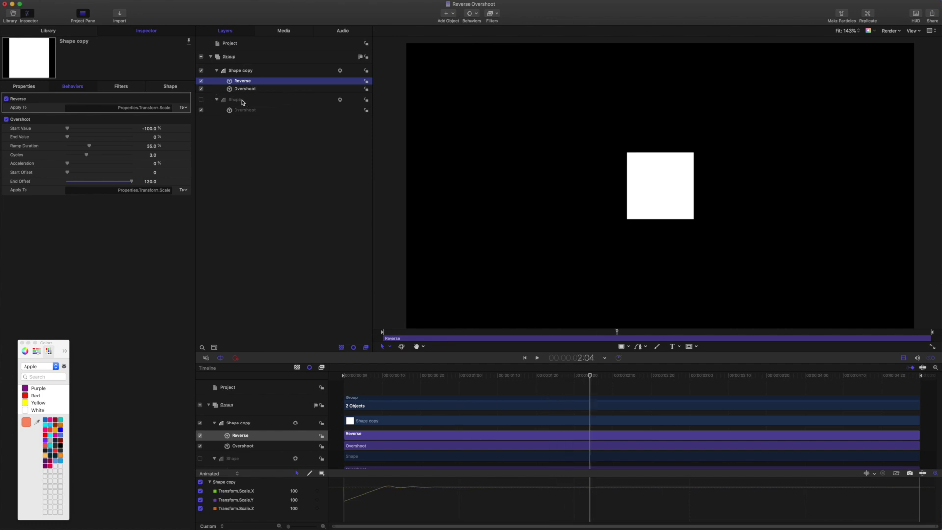
click(242, 100)
click(242, 100)
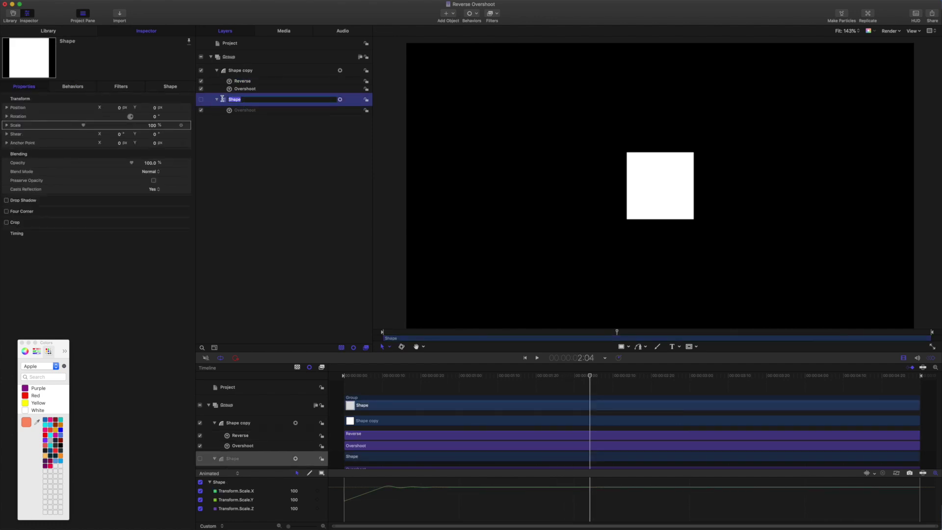
key(BackSpace)
key(Return)
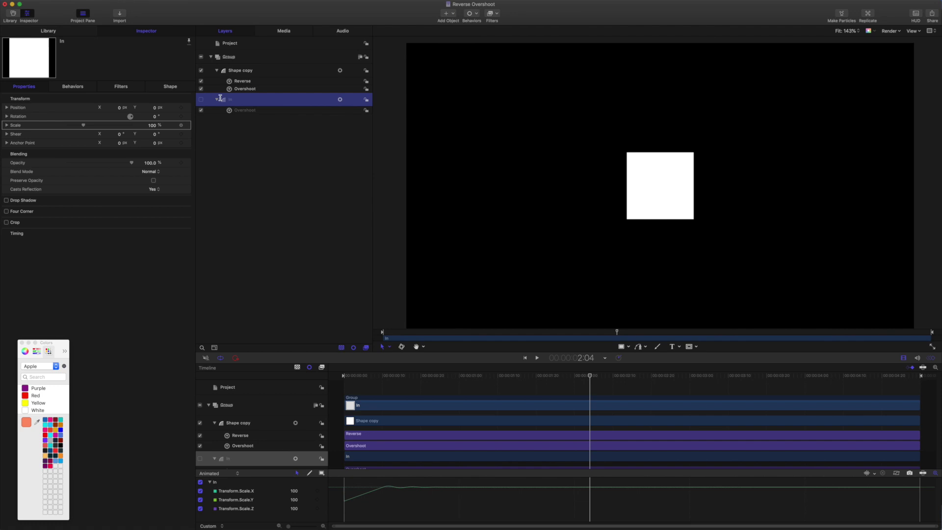
click(250, 71)
click(250, 71)
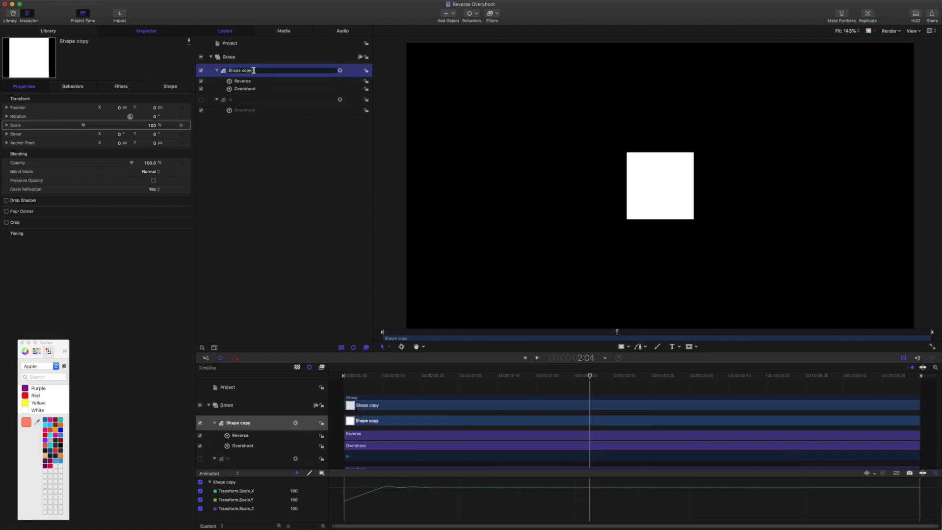
text(Out)
key(Return)
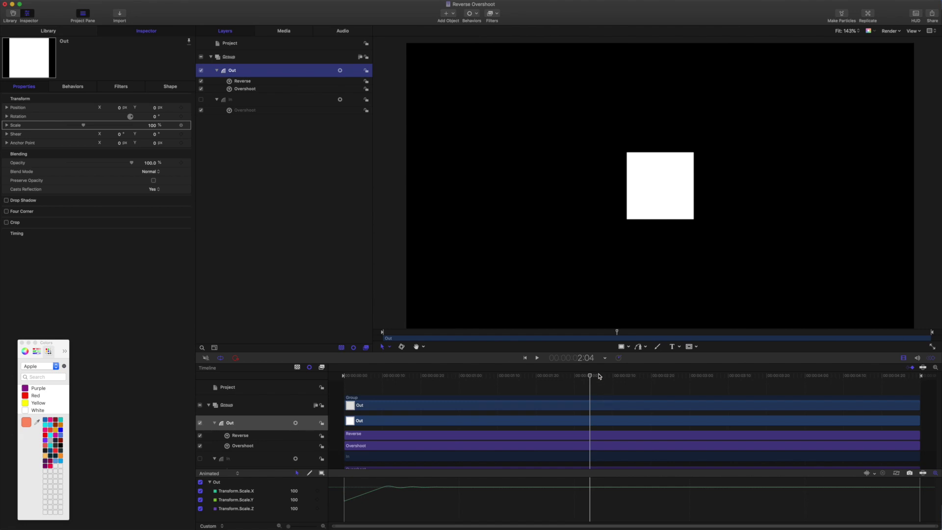
Step: Move the Out layer's in point to 2:15
click(588, 359)
text(215)
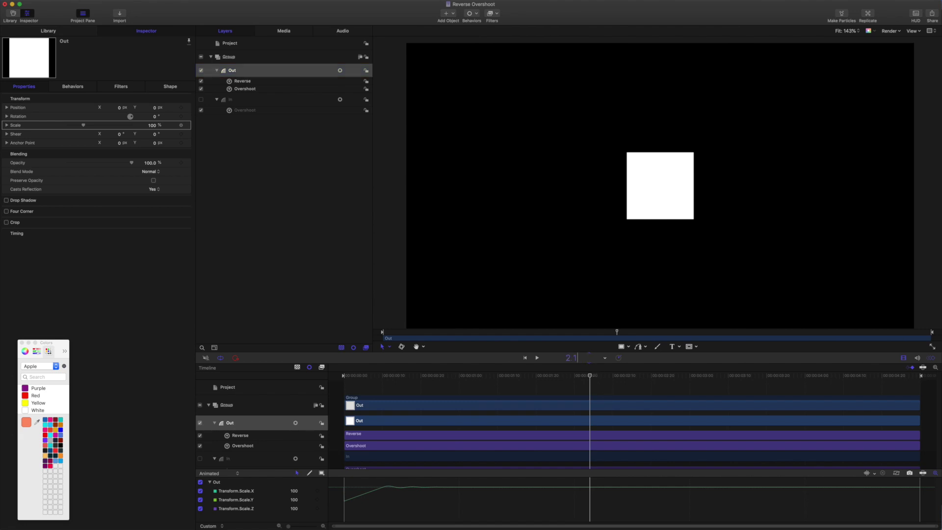
key(Return)
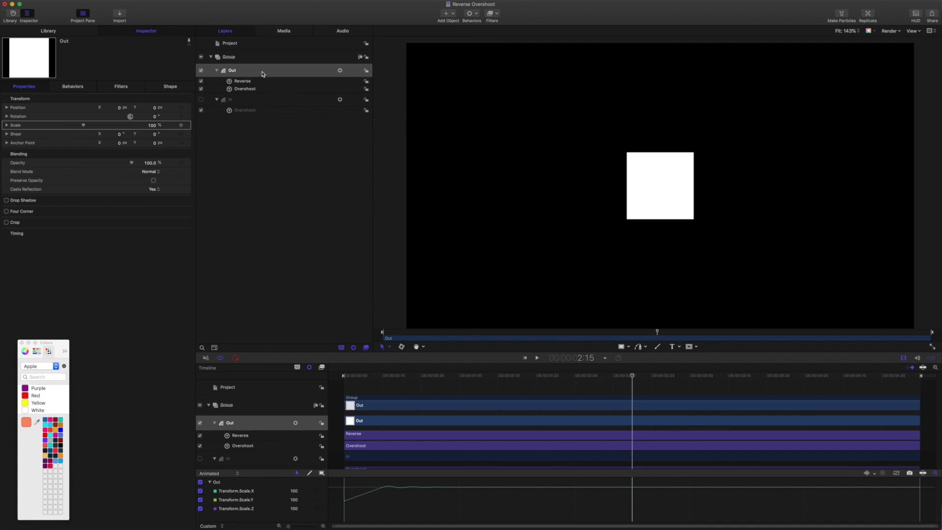
key(shift+bracketleft)
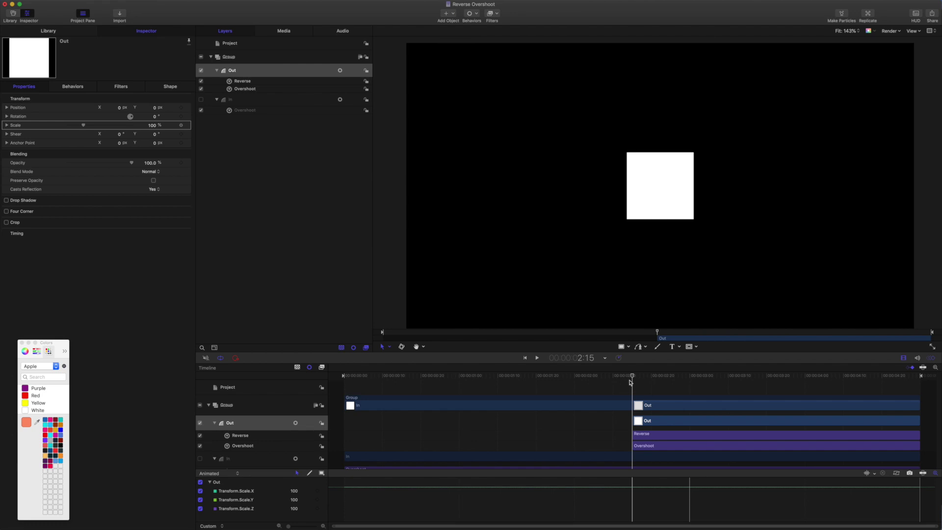
Step: Make Out's Reverse and Overshoot behaviors start at frame 0
drag(633, 378, 115, 294)
click(268, 81)
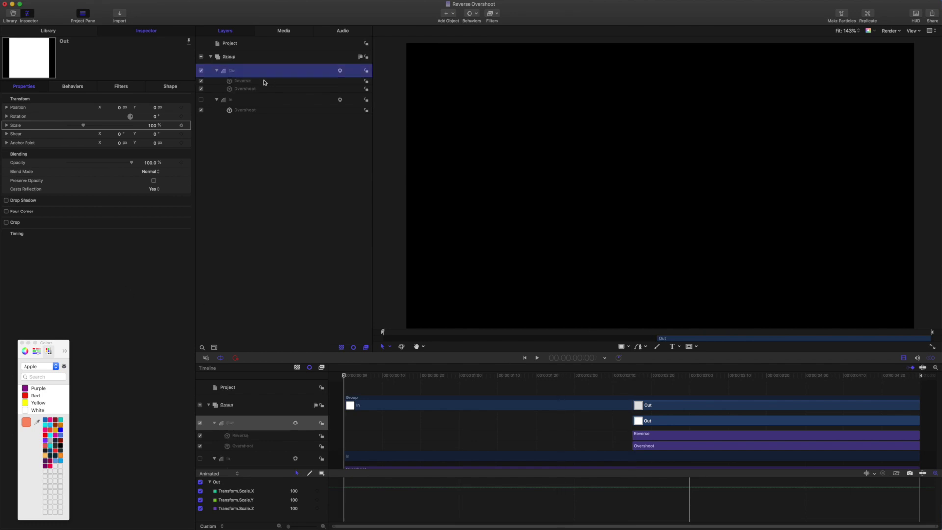
shift+click(258, 87)
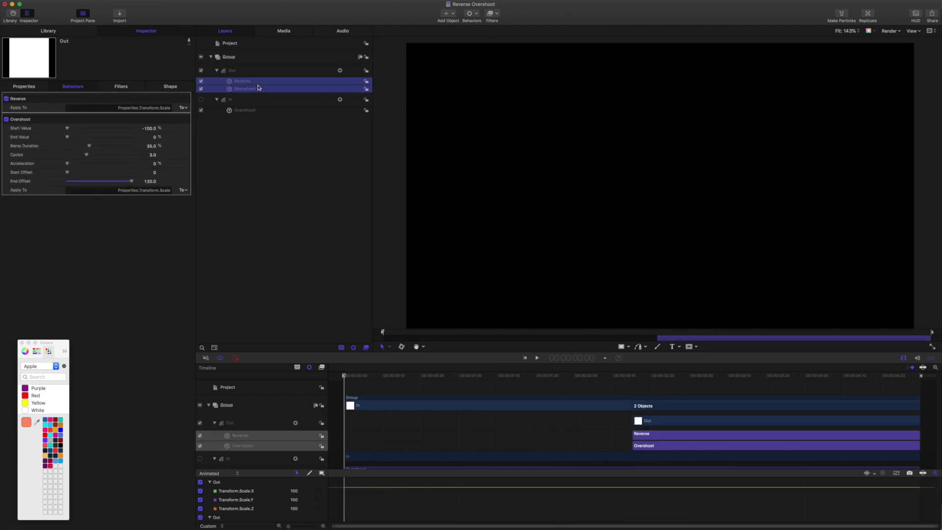
key(i)
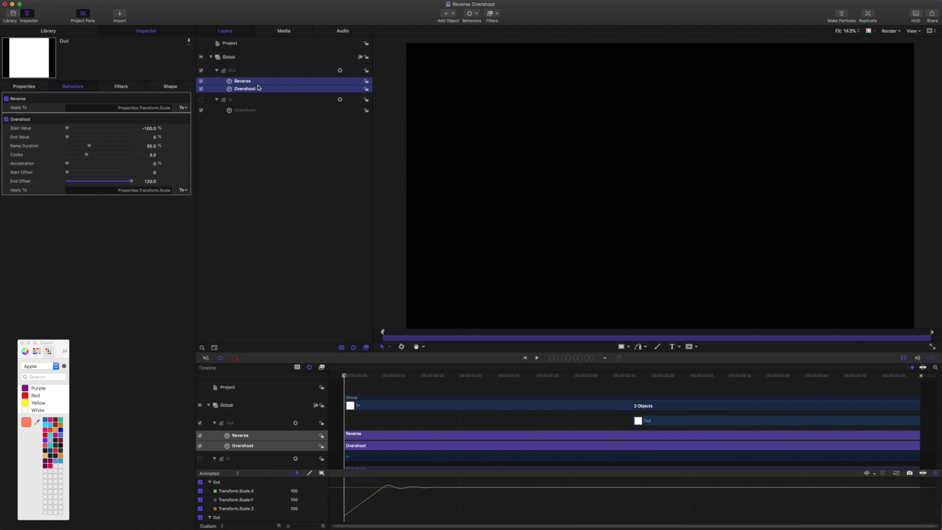
Step: Trim the In layer to end at 2:15
click(247, 99)
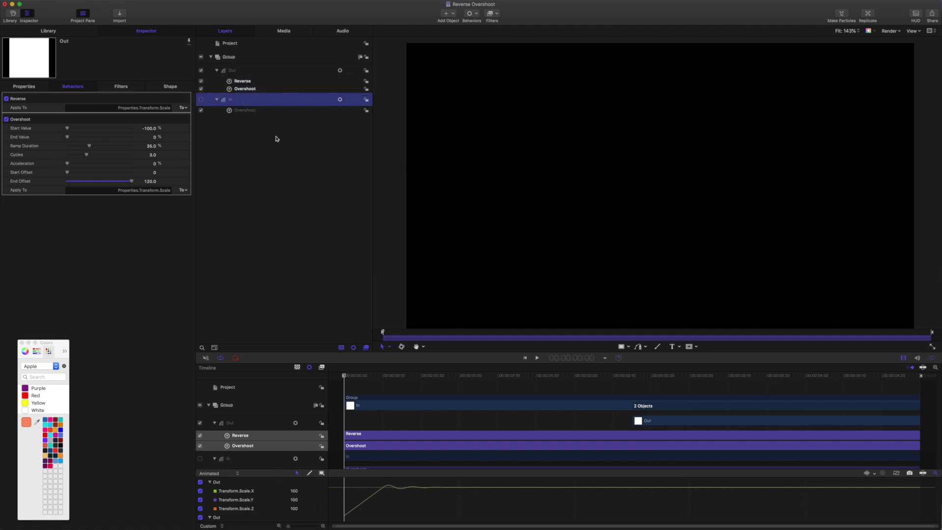
click(591, 359)
text(215)
key(Return)
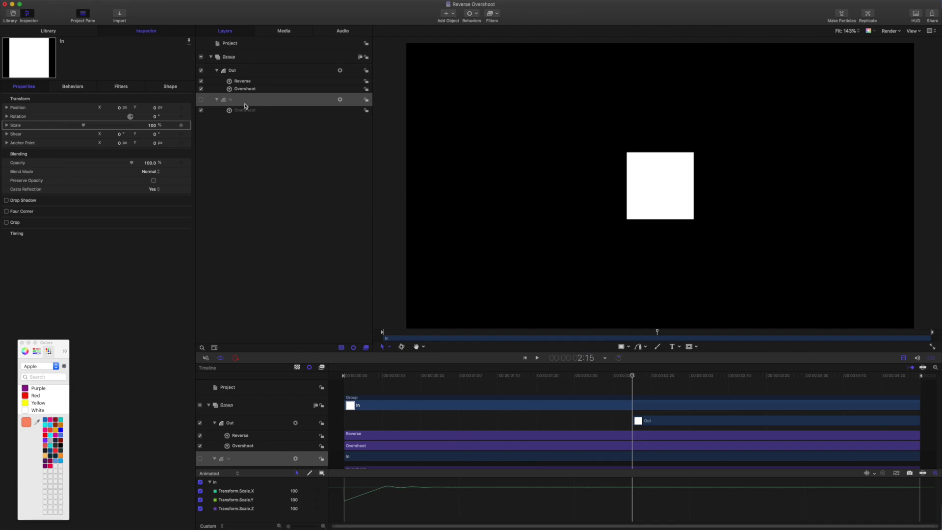
key(o)
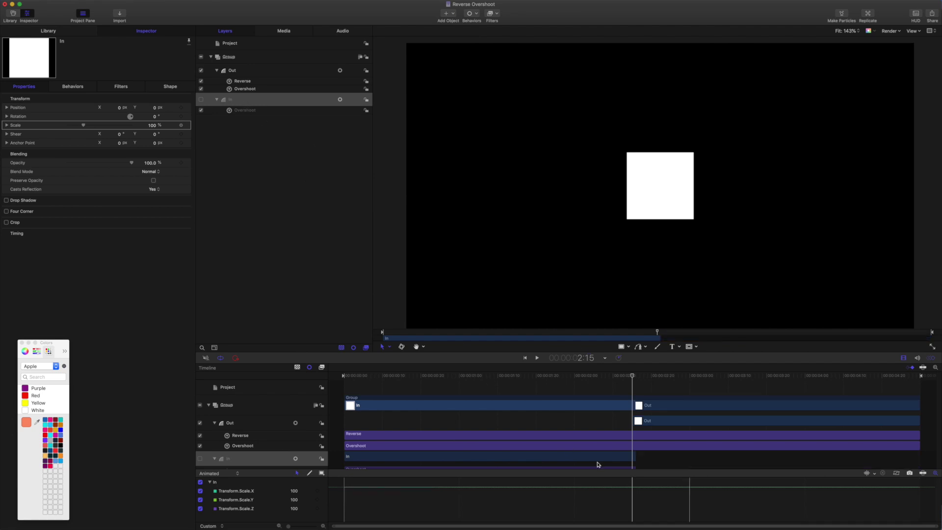
Step: Extend the In layer's Overshoot behavior to the project end at 4:29
scroll(601, 460, down, 1)
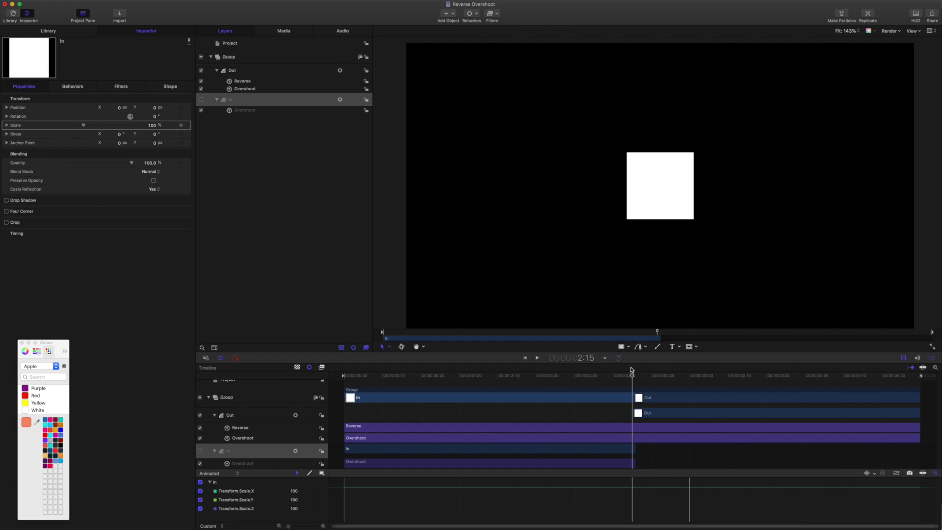
drag(634, 376, 940, 435)
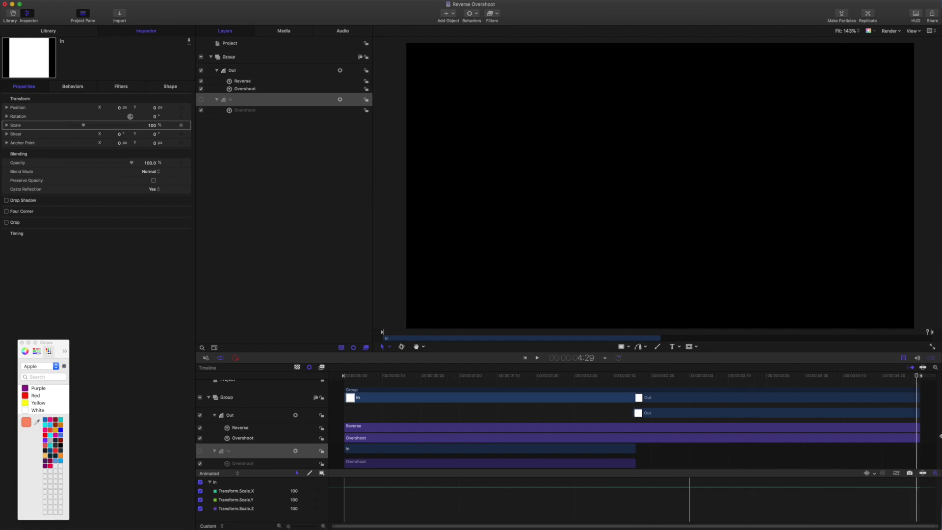
click(632, 462)
key(o)
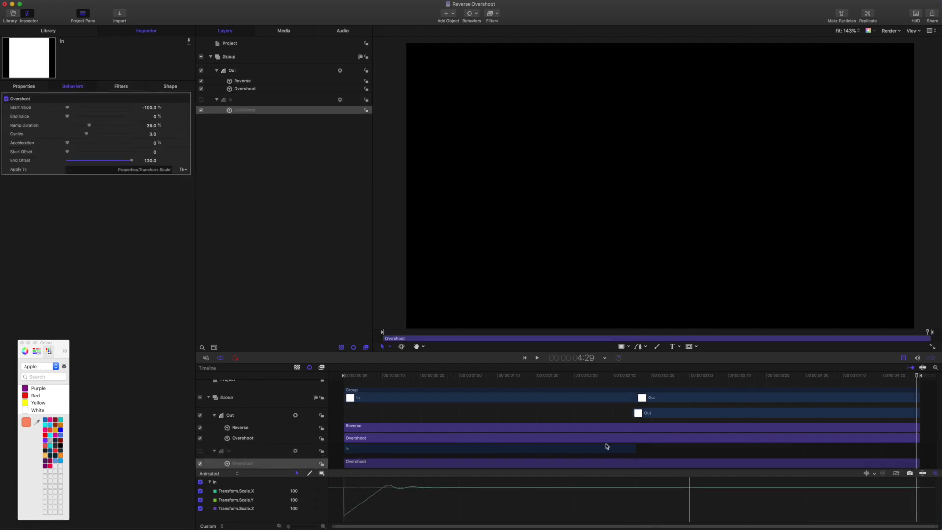
Step: Re-enable the In layer during playback, then rewind to the start
click(240, 57)
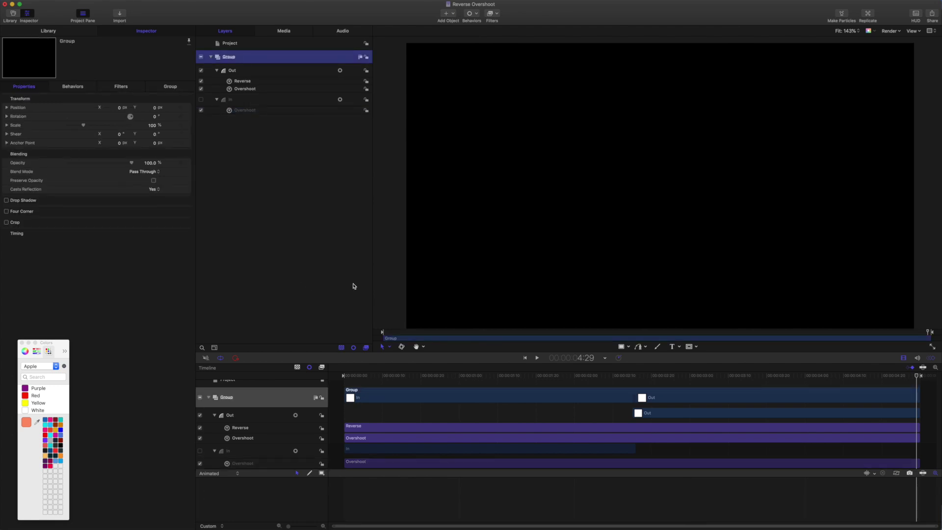
key(space)
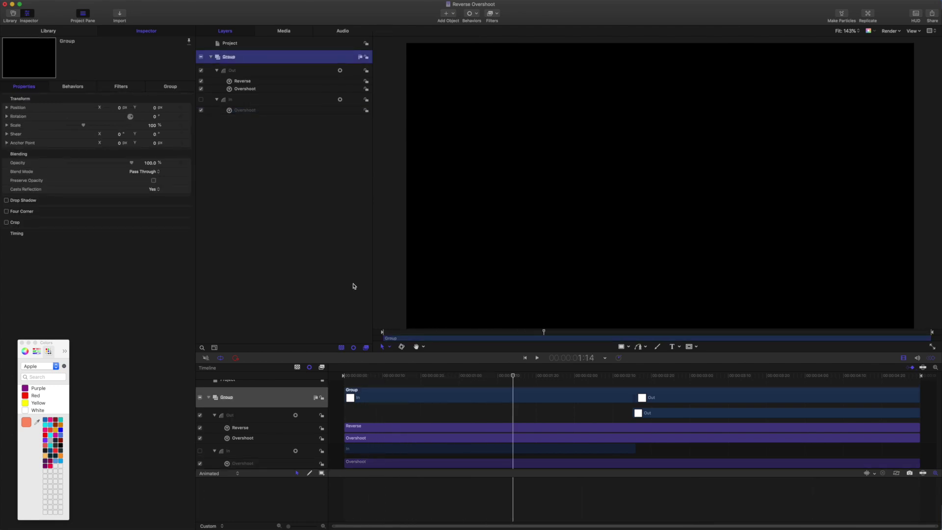
click(201, 100)
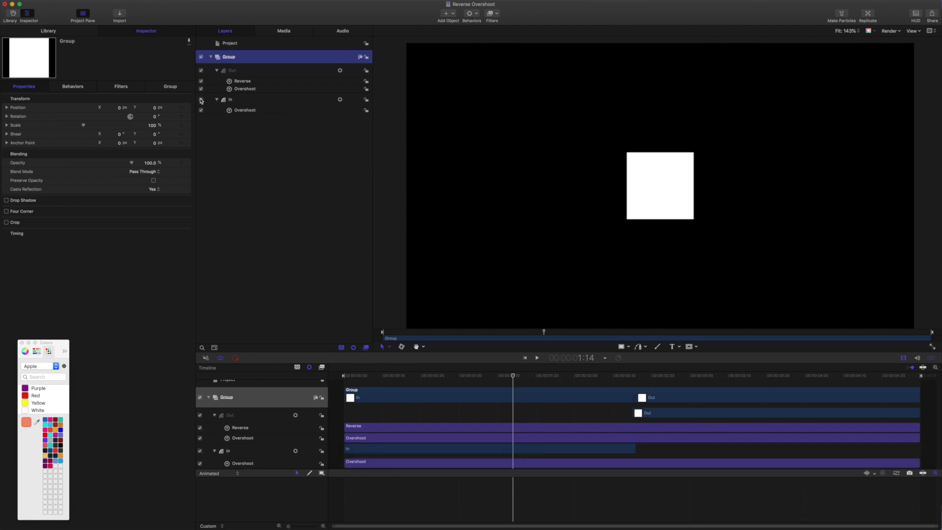
key(space)
key(Home)
Step: Collapse the Reverse Overshoot Group and replay the animation from the first frame
key(space)
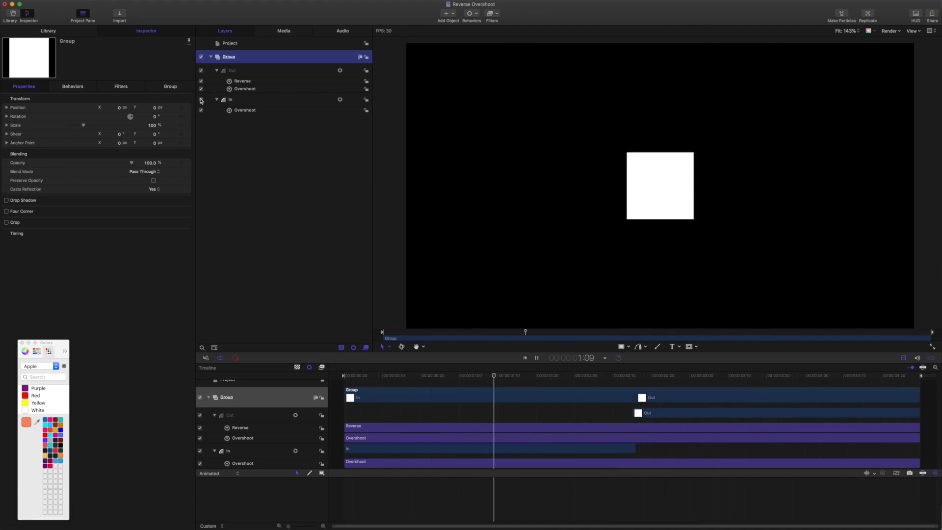
key(space)
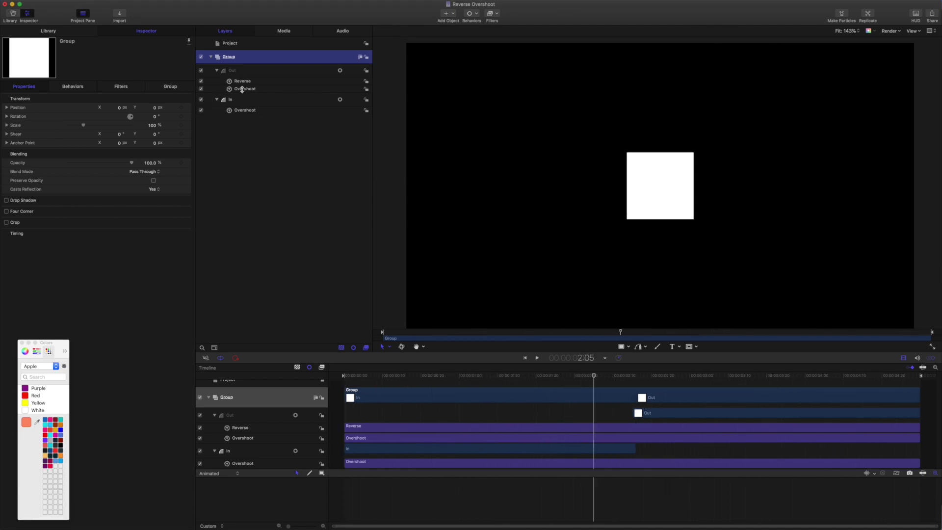
click(211, 57)
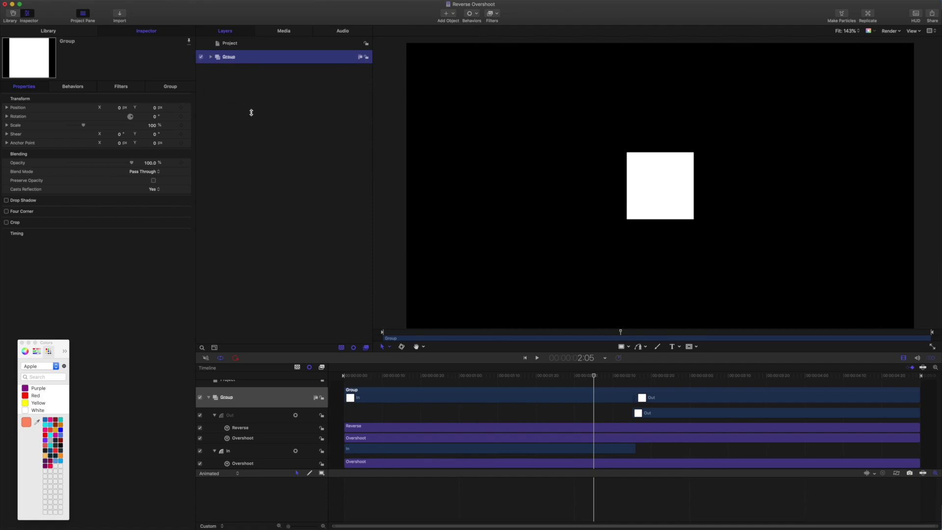
key(Home)
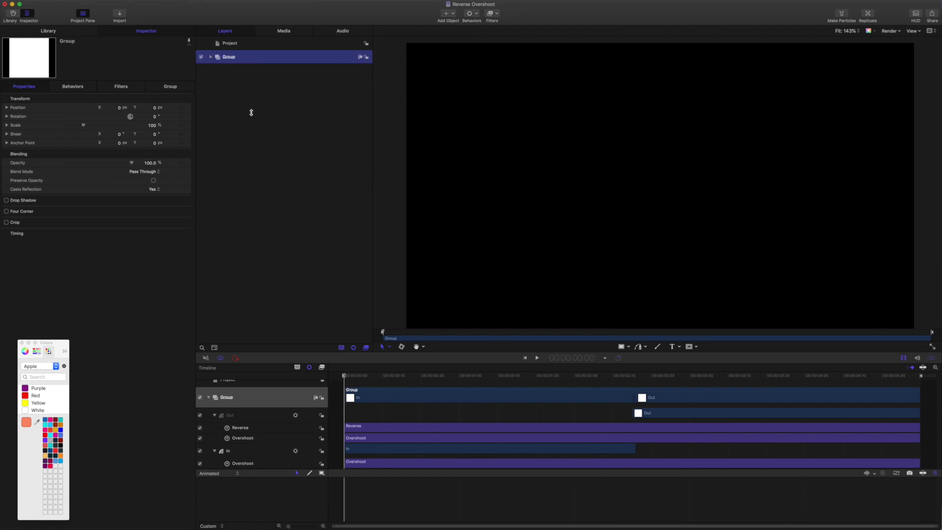
key(space)
key(space)
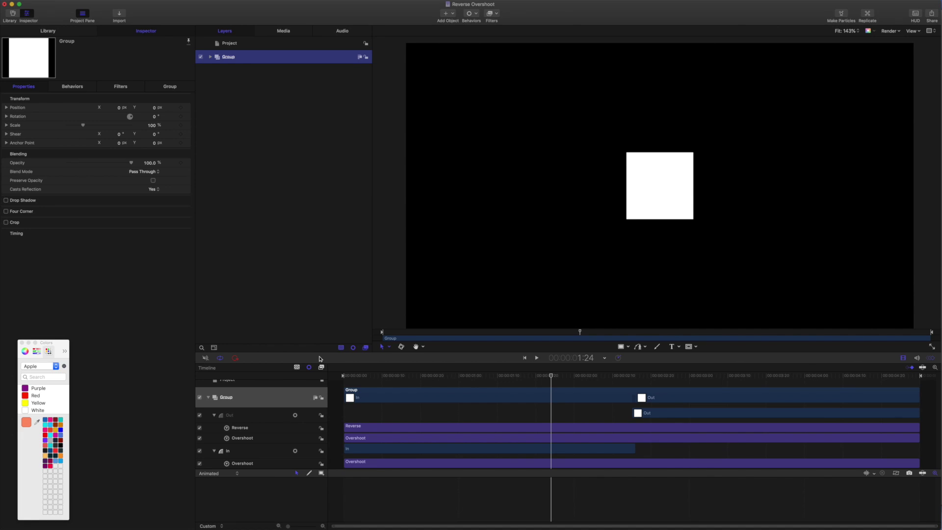
Step: Expand the Group and show In's Overshoot settings, including Start Value's animation options
click(211, 57)
click(248, 111)
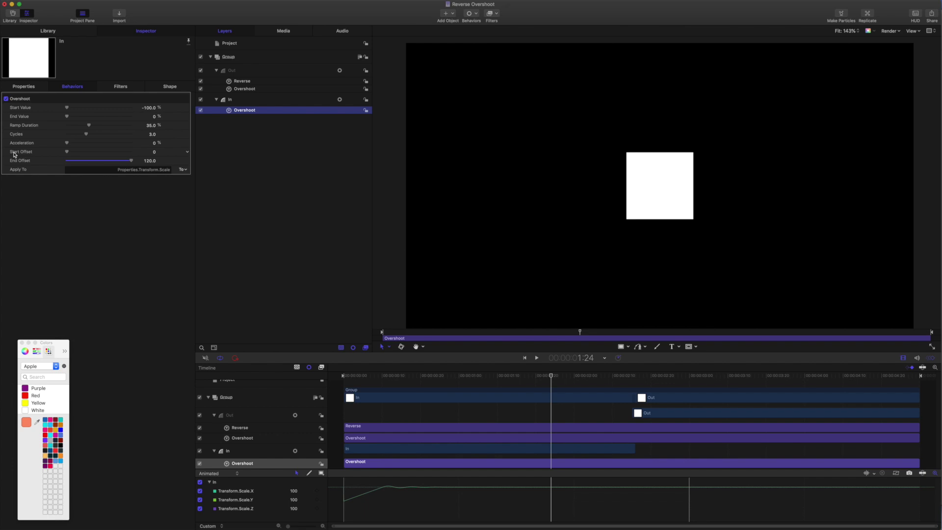
click(189, 108)
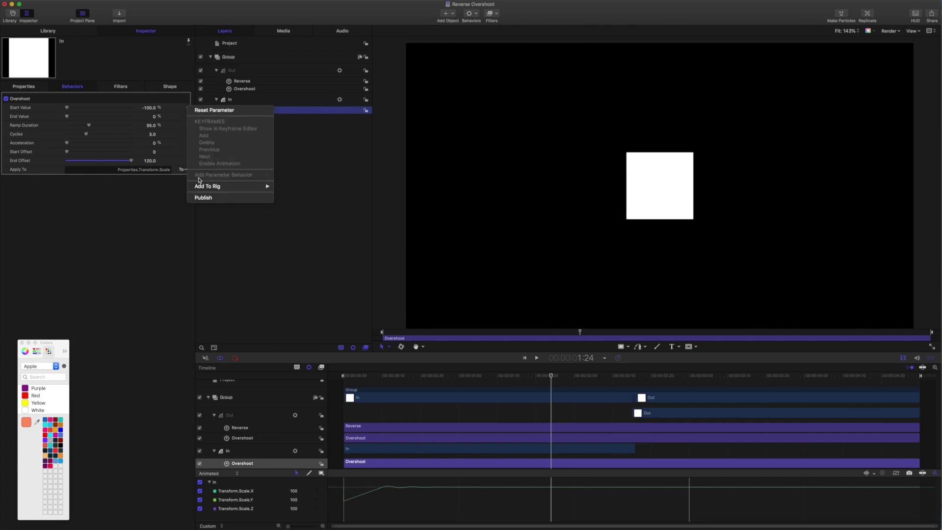
Step: Add the In Overshoot's Cycles parameter to a new slider in a new rig
click(246, 232)
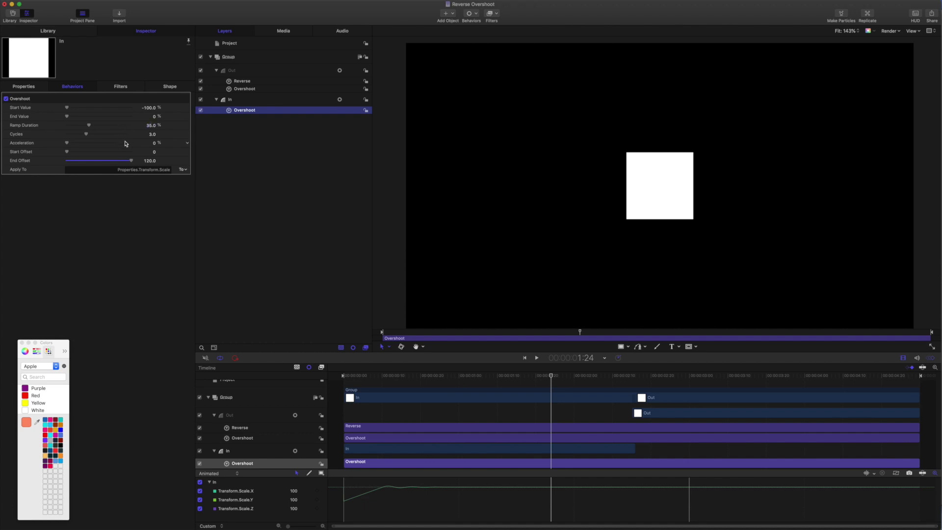
click(33, 135)
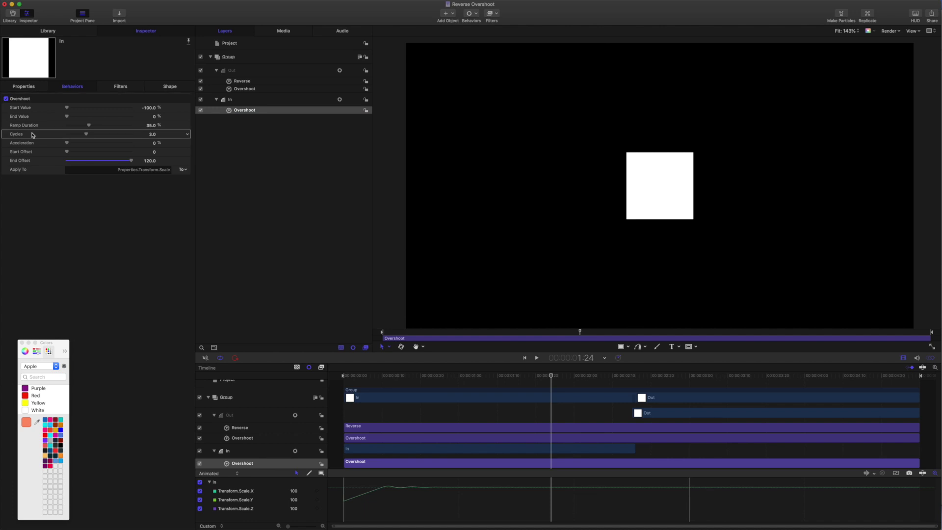
click(187, 133)
mouse_move(213, 217)
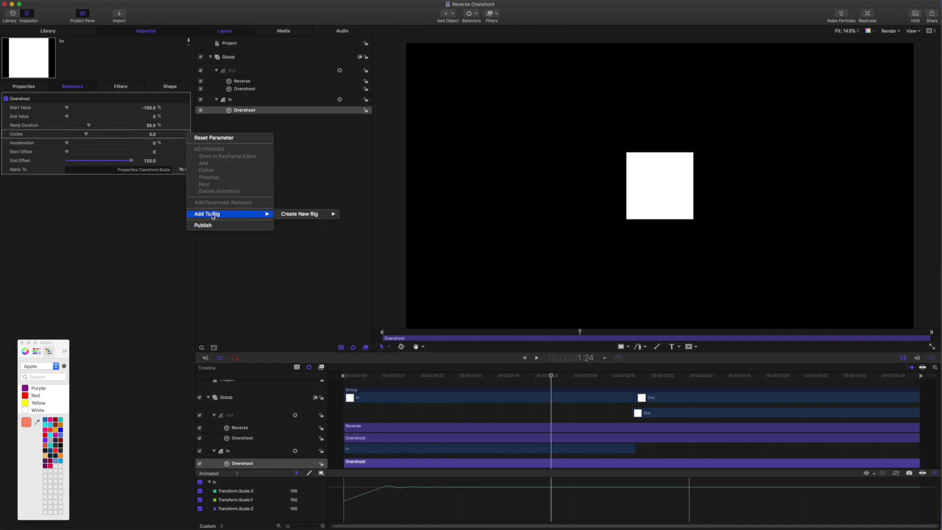
mouse_move(282, 215)
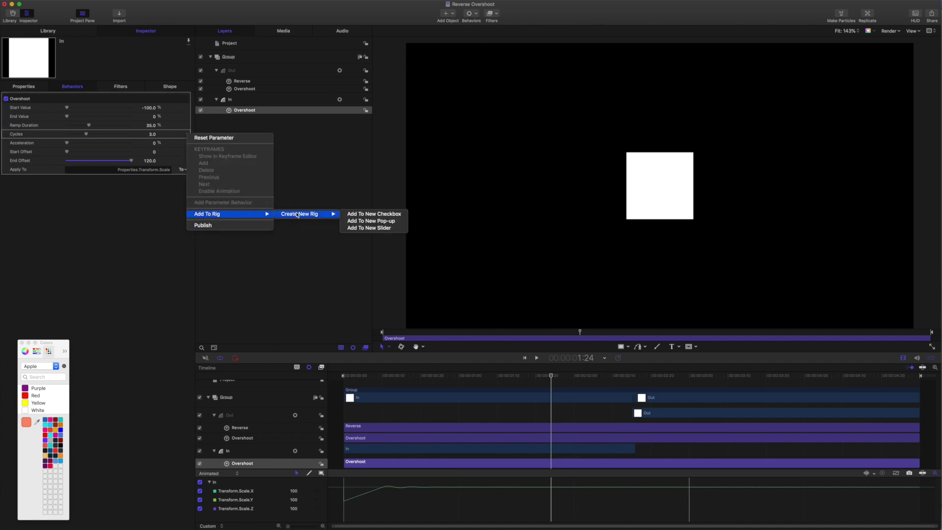
click(362, 228)
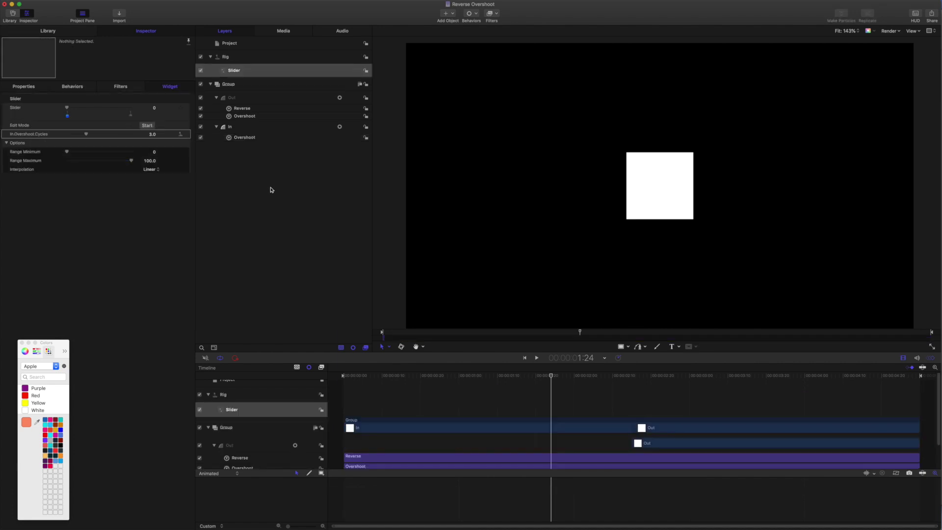
Step: Rename the new slider 'cycles in out'
double_click(242, 71)
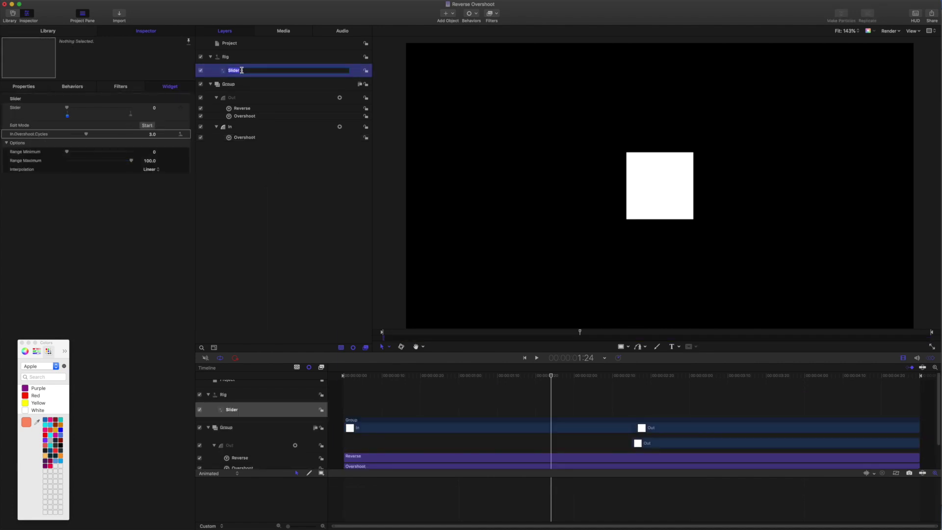
text(cycles in out)
key(Return)
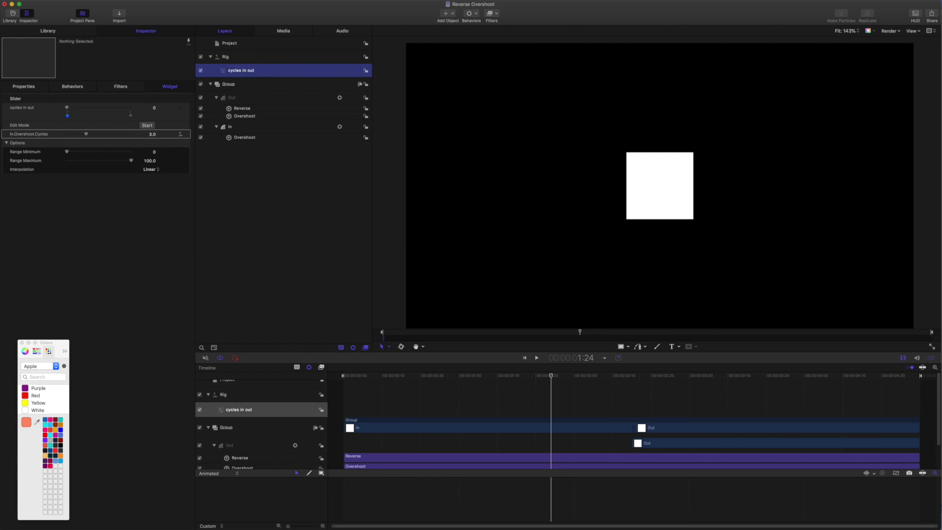
click(244, 137)
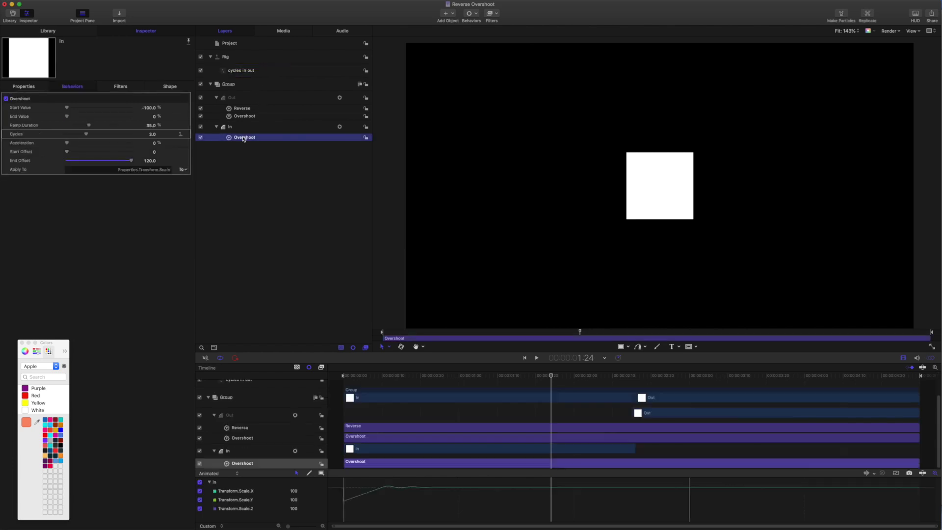
click(27, 126)
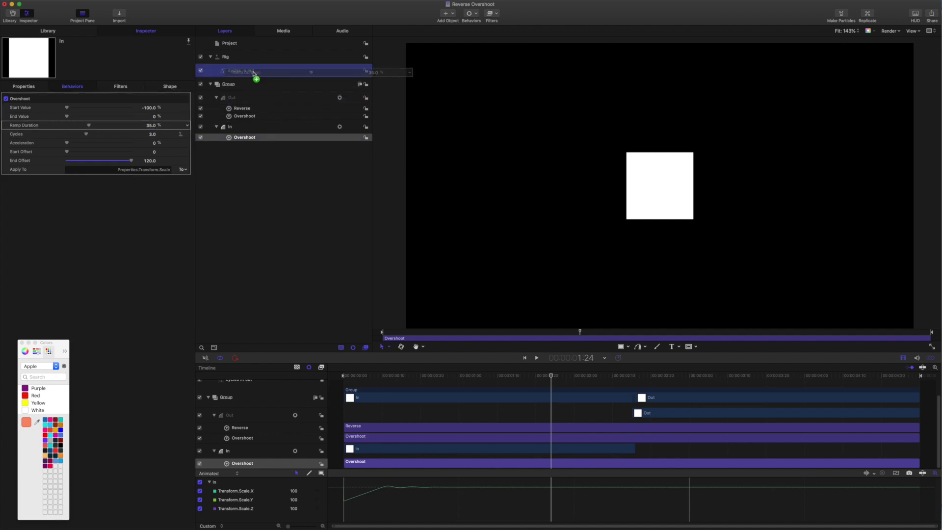
Step: Link Out's Overshoot Cycles to the cycles in out slider and remove the stray Ramp Duration link
click(239, 116)
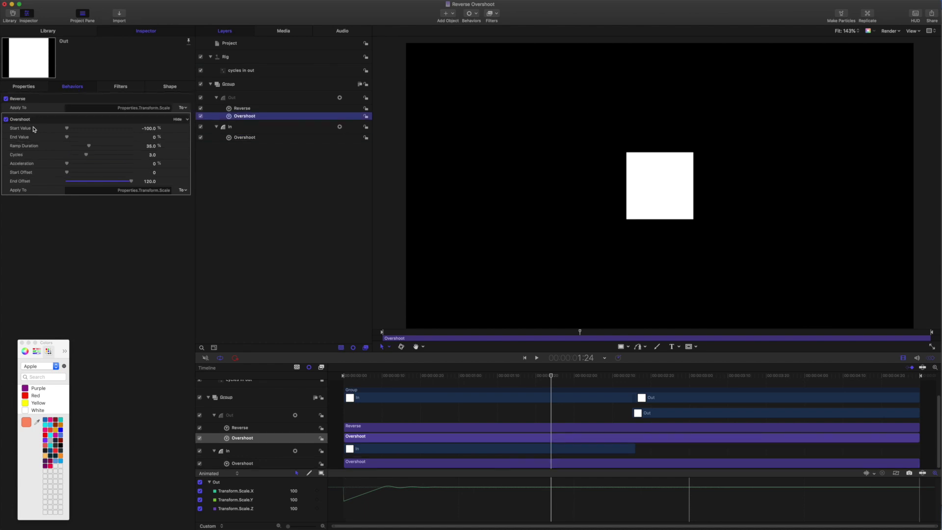
drag(17, 156, 236, 70)
click(235, 72)
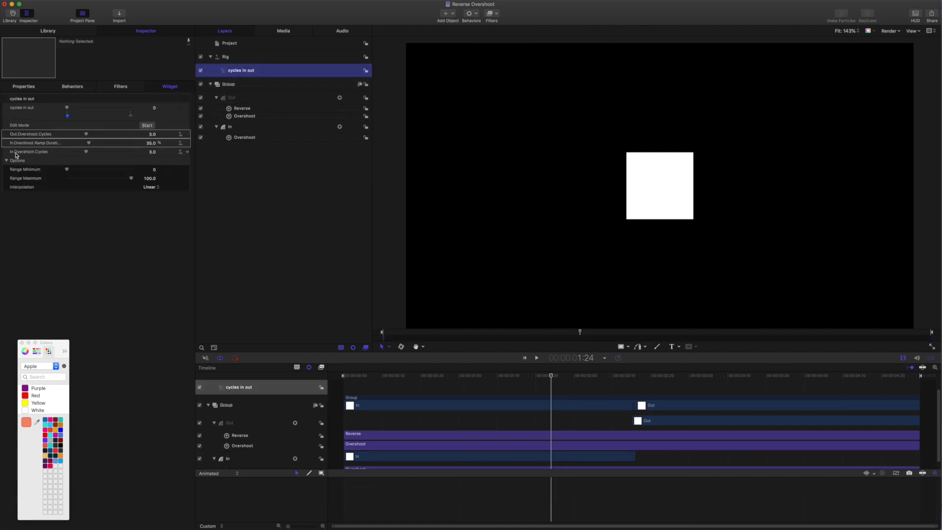
click(187, 143)
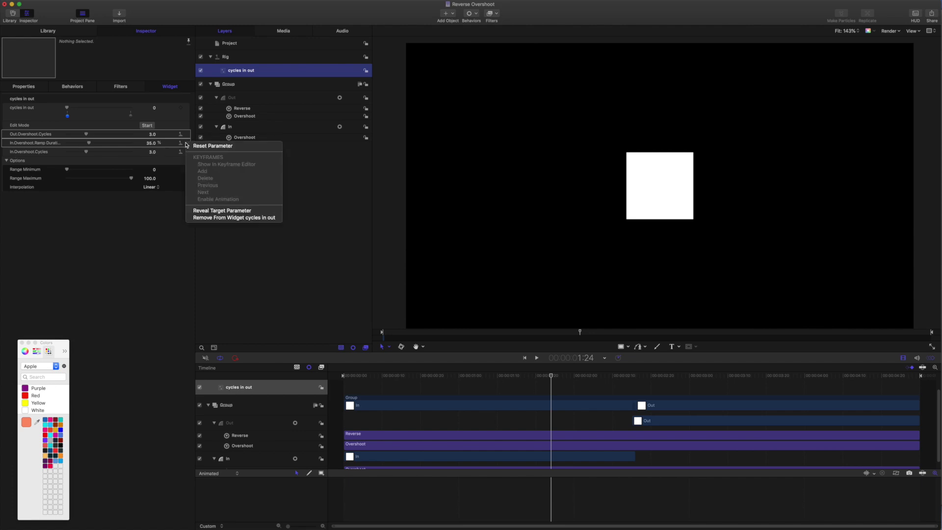
click(199, 218)
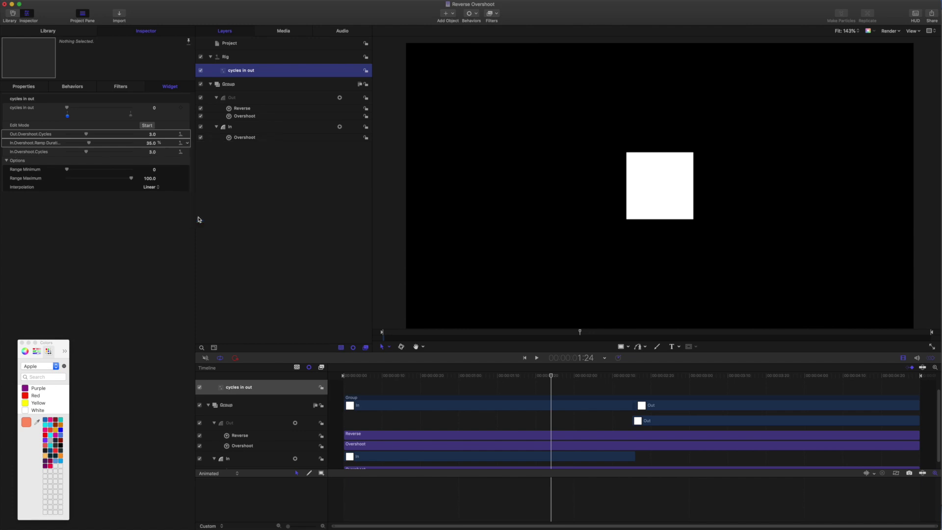
Step: Add In's Overshoot Ramp Duration to a new slider, creating an extra Rig 1
click(247, 138)
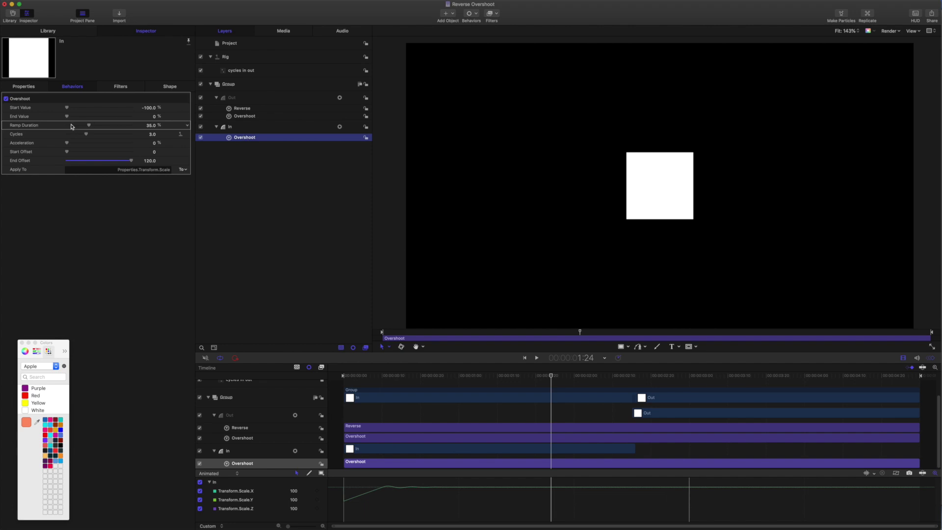
click(187, 125)
mouse_move(205, 204)
mouse_move(319, 205)
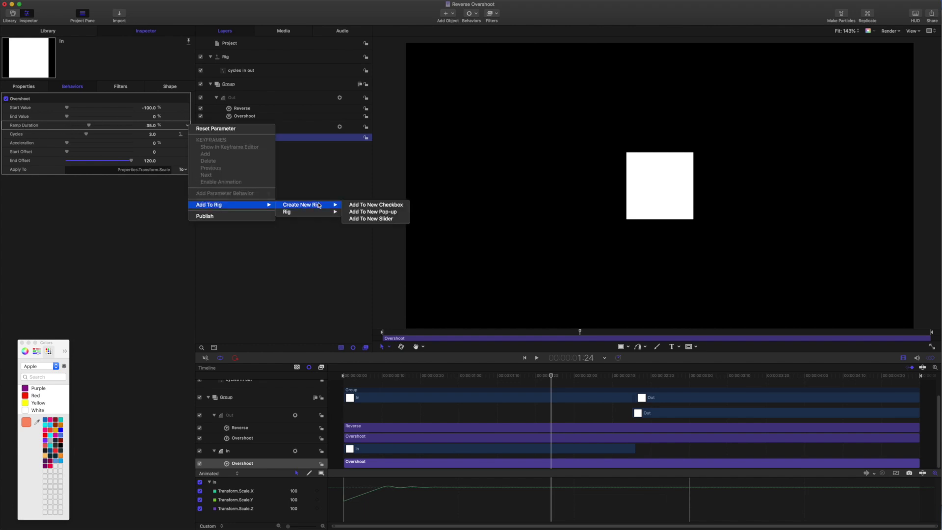
click(366, 219)
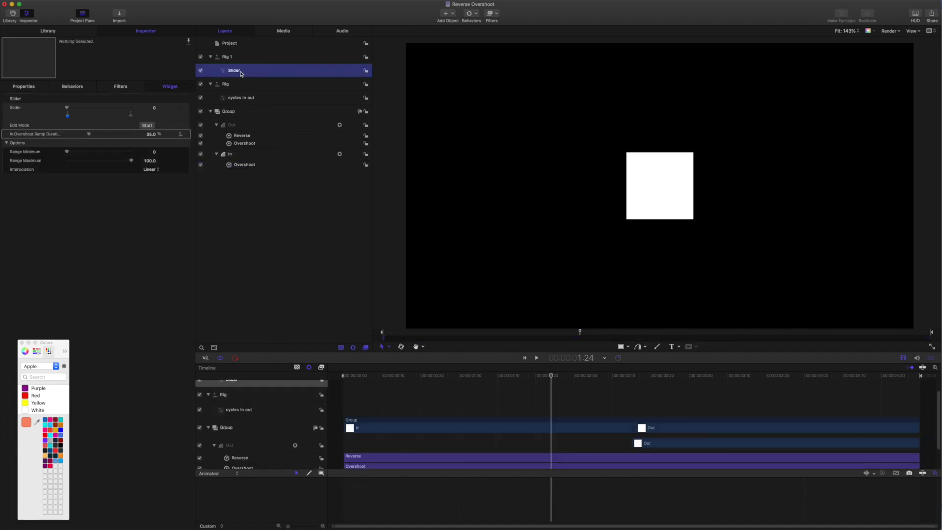
double_click(241, 71)
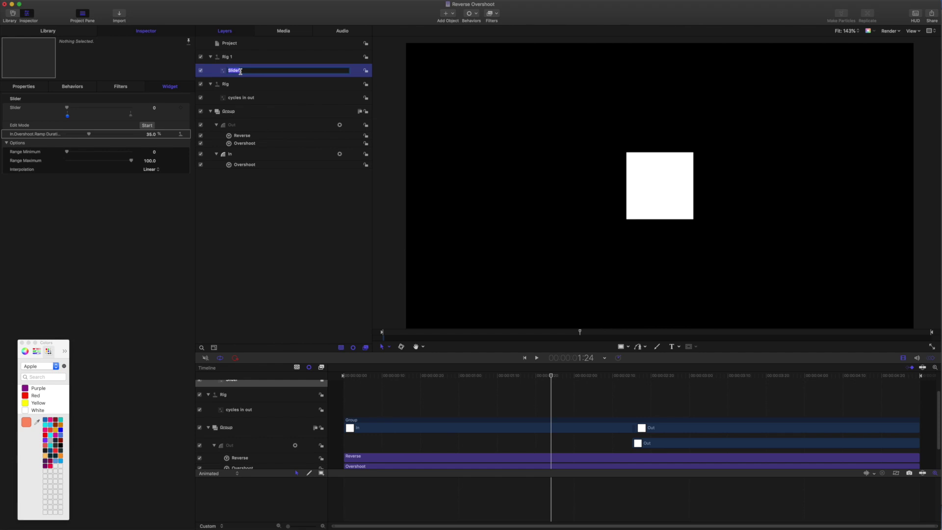
click(240, 58)
Step: Delete the extra rig and add a second slider named 'ramp' to the original Rig
key(Delete)
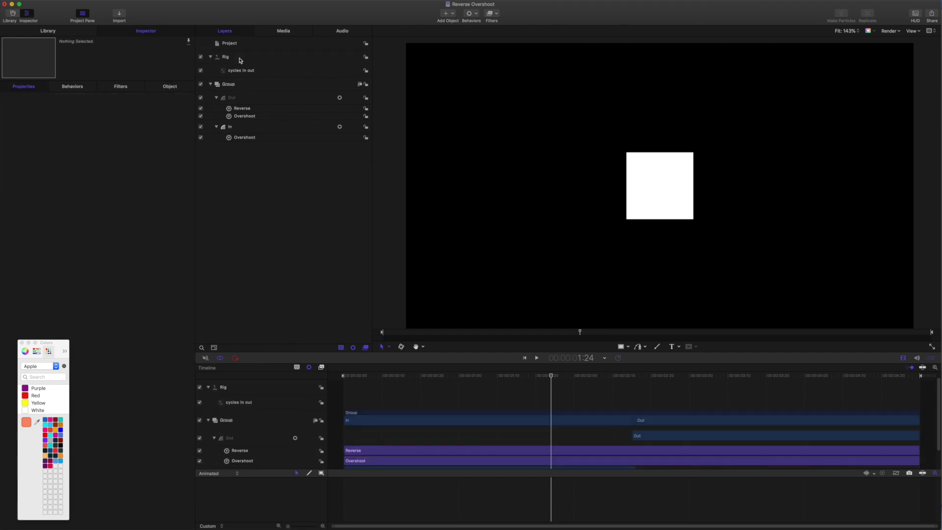
click(240, 58)
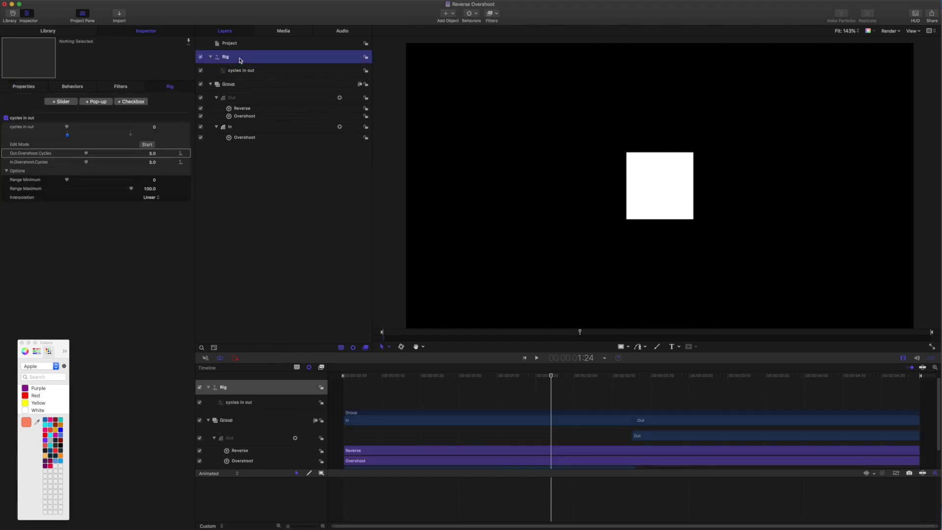
click(62, 102)
double_click(235, 70)
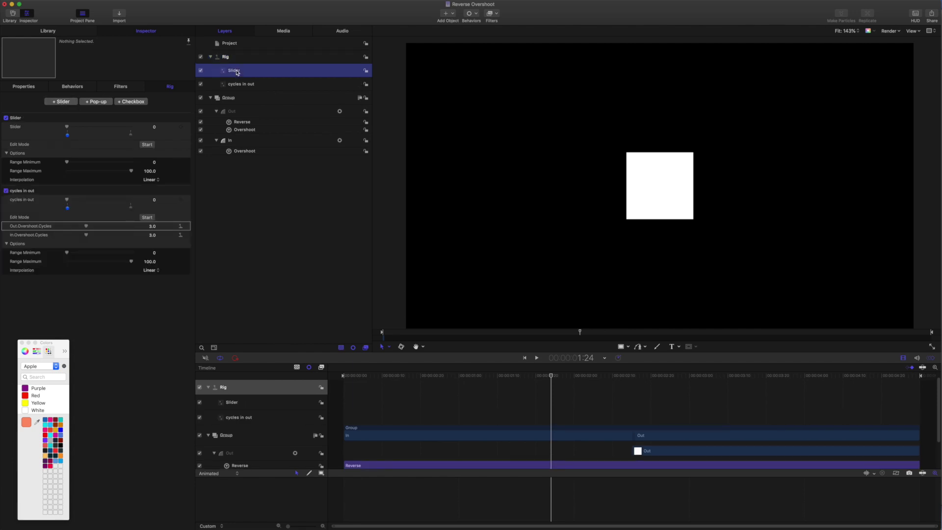
text(ramp)
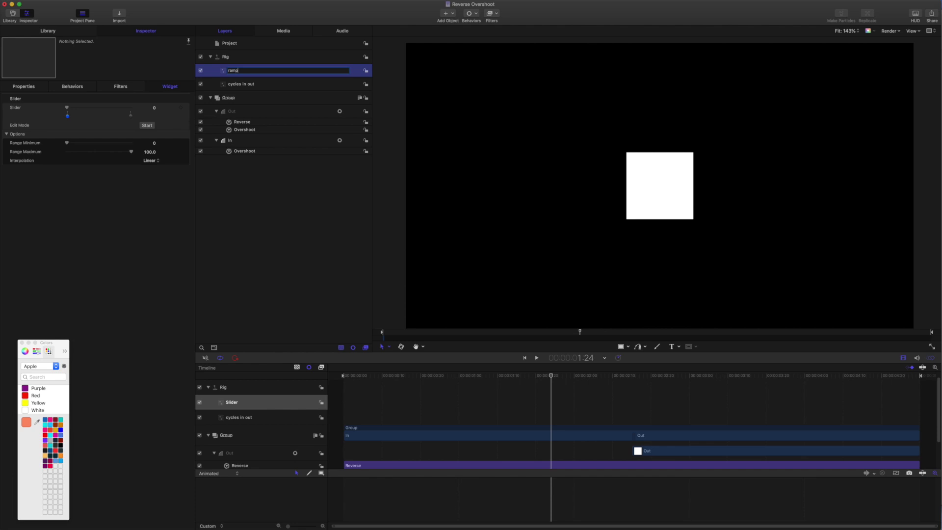
key(Return)
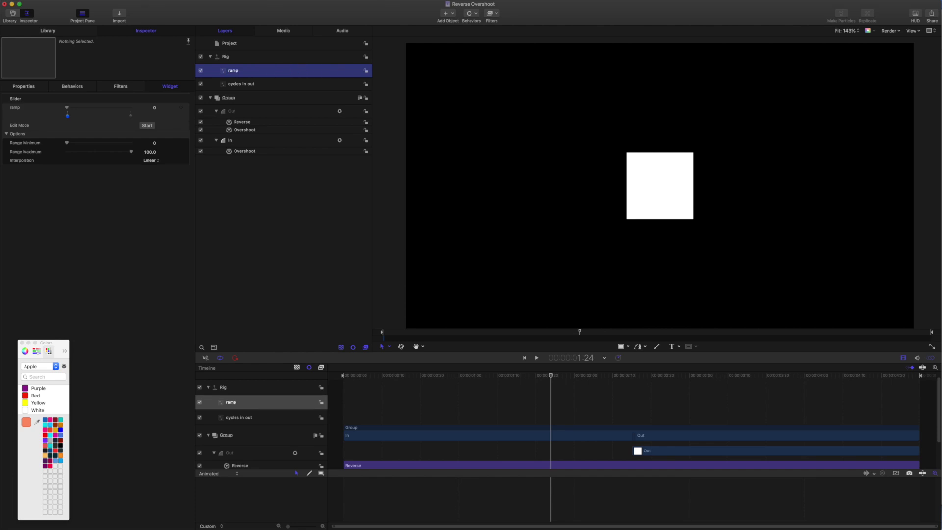
Step: Link both In's and Out's Overshoot Ramp Duration to the ramp slider and verify each slider's links
click(245, 151)
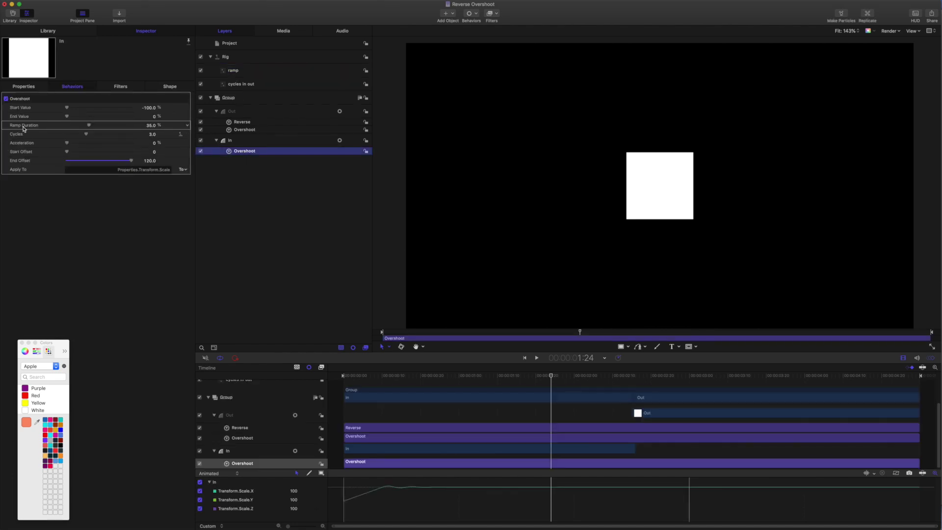
drag(23, 129, 235, 73)
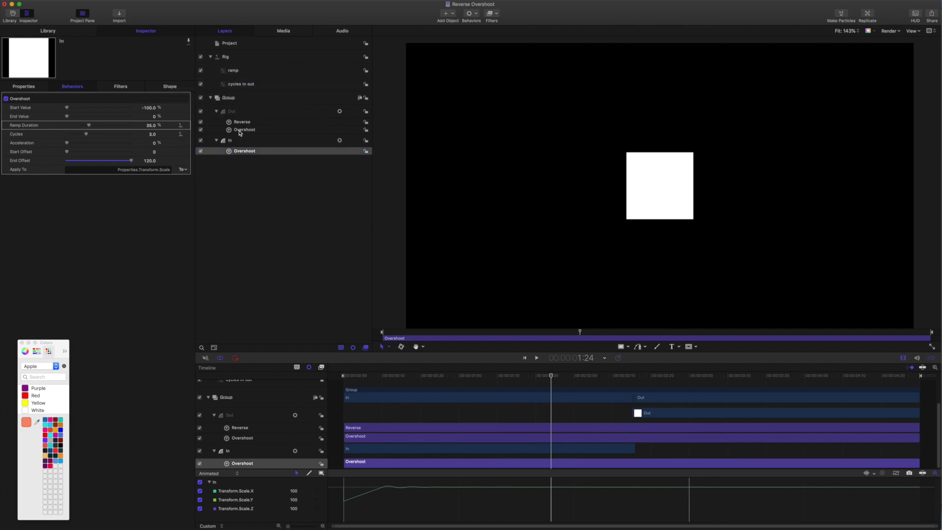
click(242, 130)
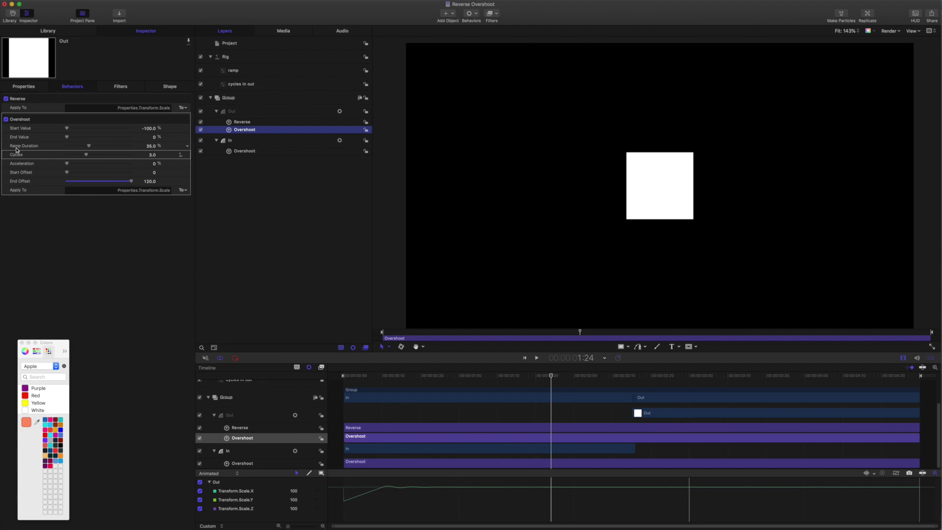
drag(16, 148, 236, 73)
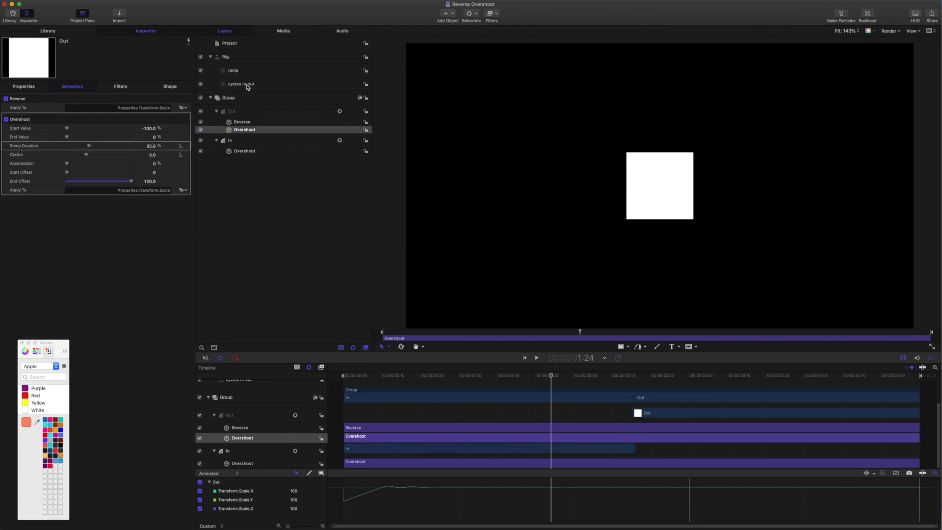
click(247, 86)
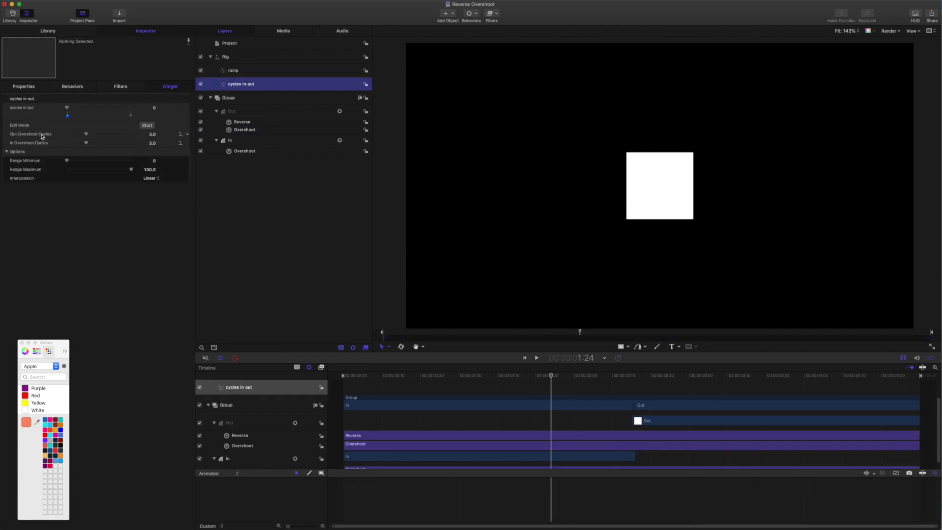
click(233, 71)
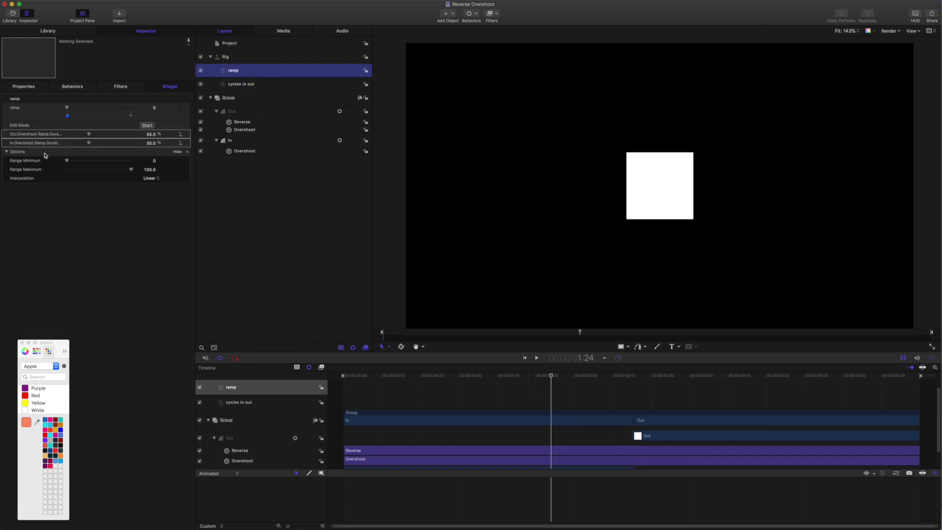
click(241, 130)
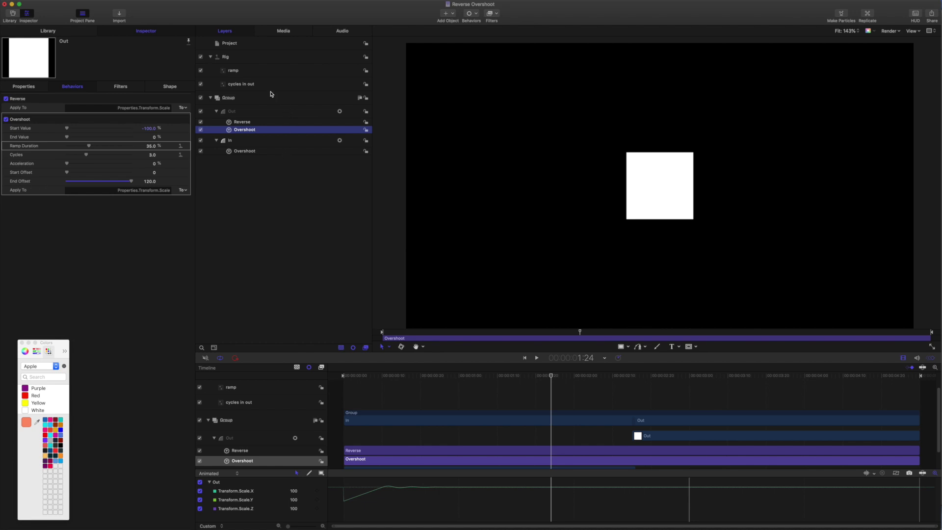
Step: Set the cycles in out slider's range to minimum 0.5 and maximum 3
click(254, 86)
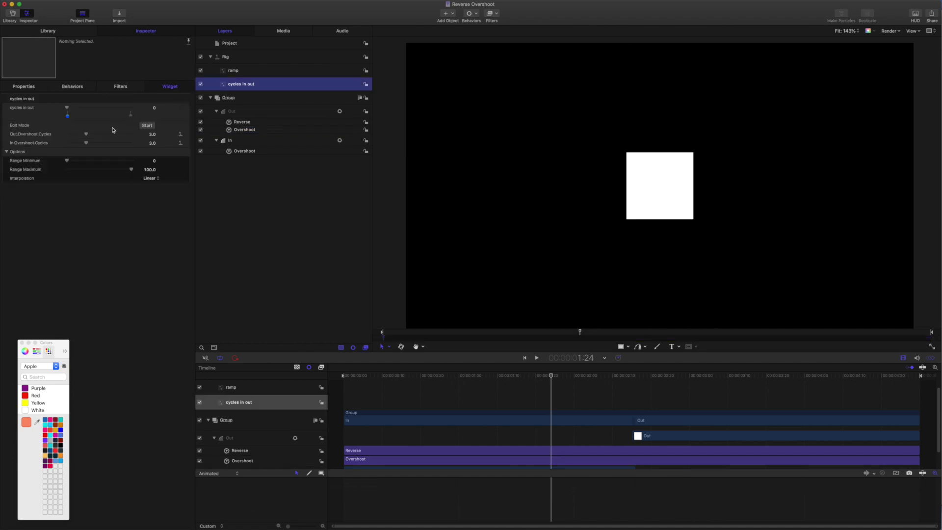
click(154, 161)
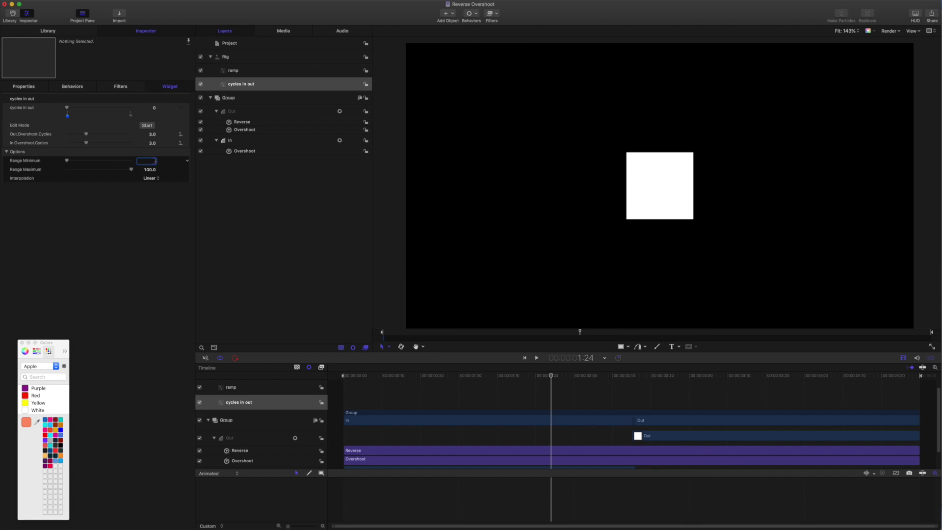
key(Tab)
text(3)
key(Return)
Step: Set Out and In Overshoot Cycles to 0.5, then raise cycles in out to 3.0
click(152, 134)
text(0.5)
key(Return)
click(153, 141)
text(0.5)
key(Return)
drag(67, 108, 139, 108)
click(244, 72)
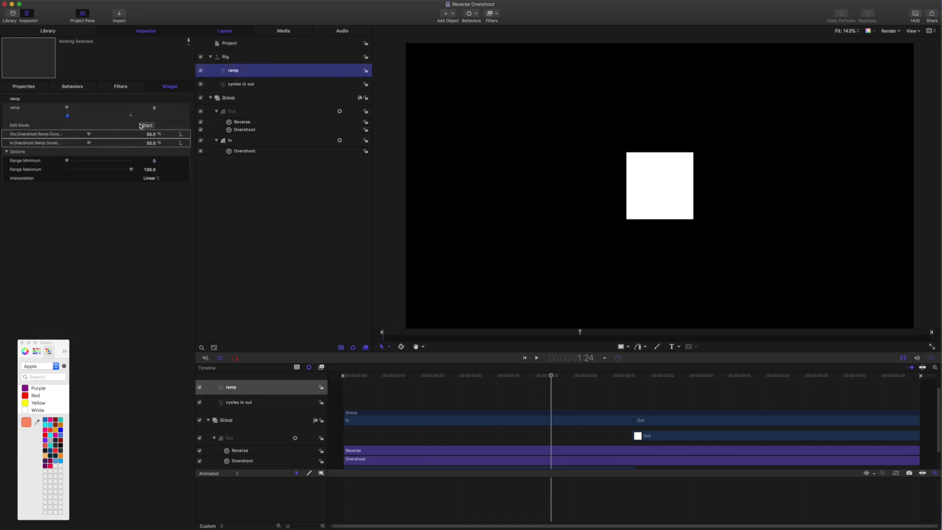
Step: Set the ramp slider's range minimum to 1 and both Overshoot Ramp Durations to 1
click(152, 161)
text(1)
key(Return)
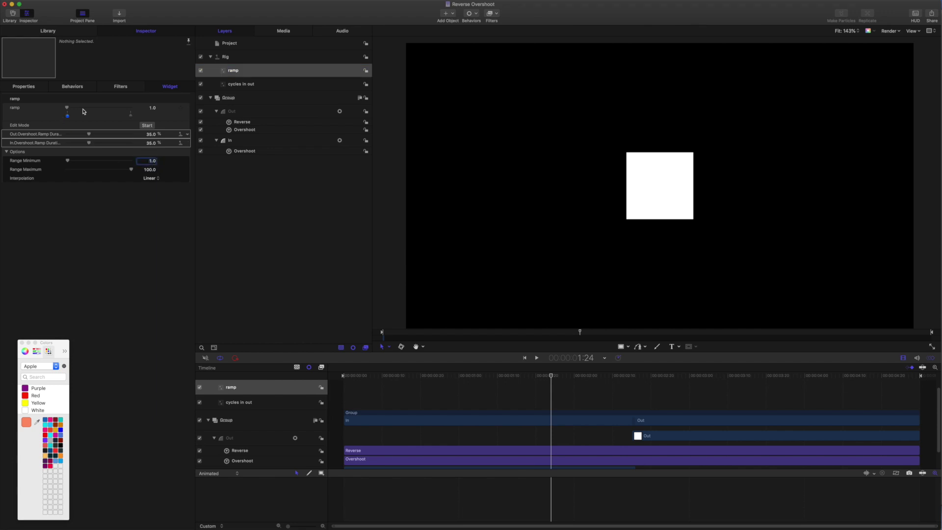
click(150, 134)
text(1)
key(Return)
click(150, 143)
text(1)
key(Return)
Step: Push the ramp slider to 100 and set both Overshoot Ramp Durations to 100
drag(67, 109, 158, 110)
click(147, 133)
text(100)
key(Return)
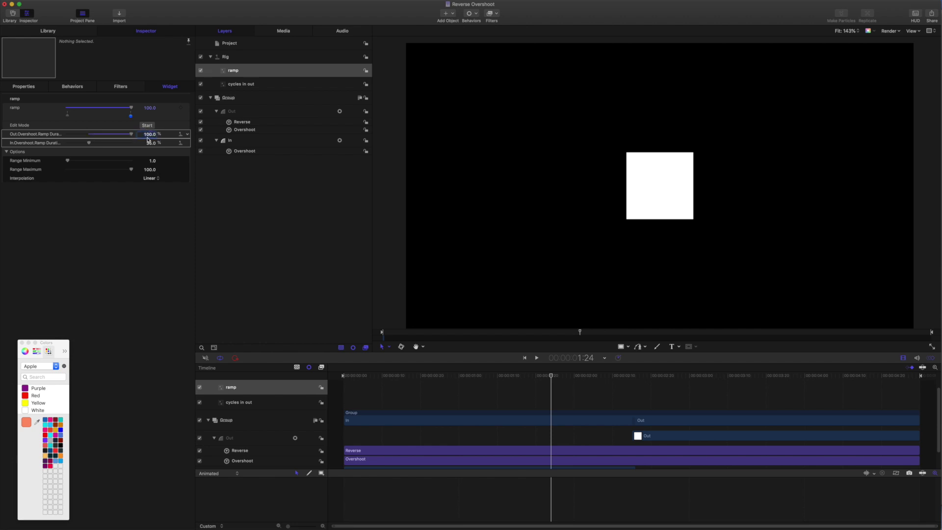
click(148, 142)
text(100)
key(Return)
Step: Publish the cycles in out and ramp slider parameters
click(240, 86)
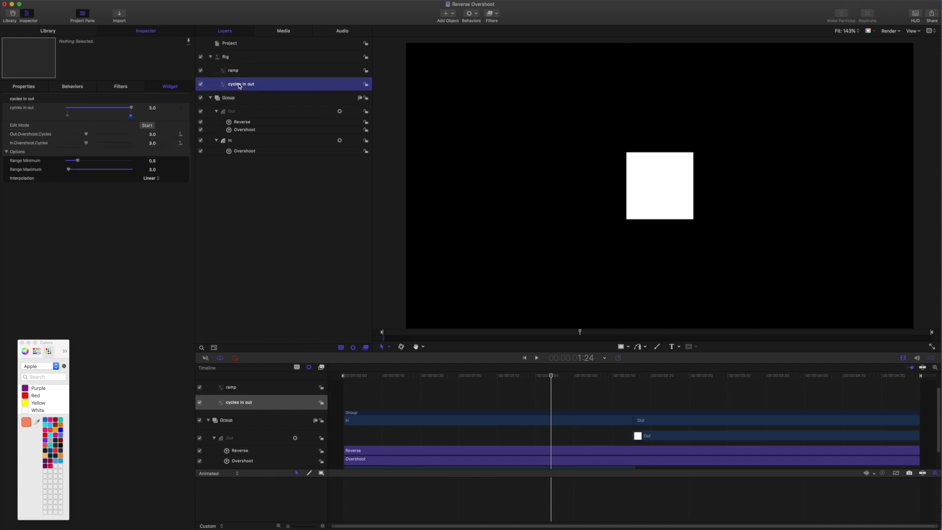
click(23, 110)
right_click(22, 110)
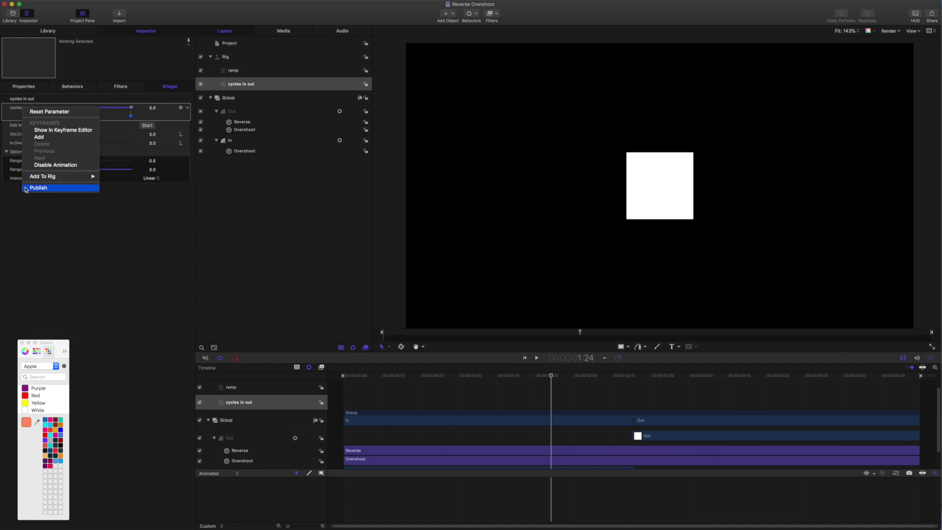
click(26, 188)
click(240, 71)
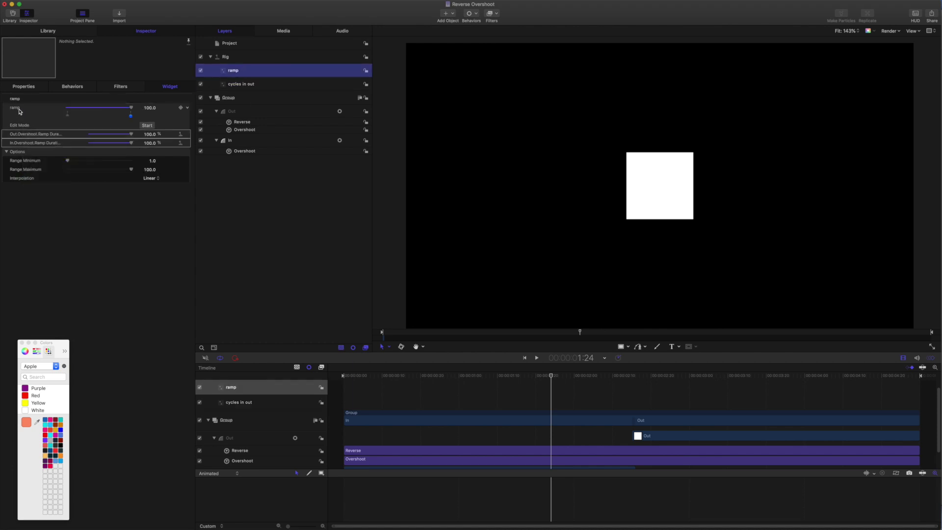
click(20, 111)
right_click(19, 111)
click(27, 189)
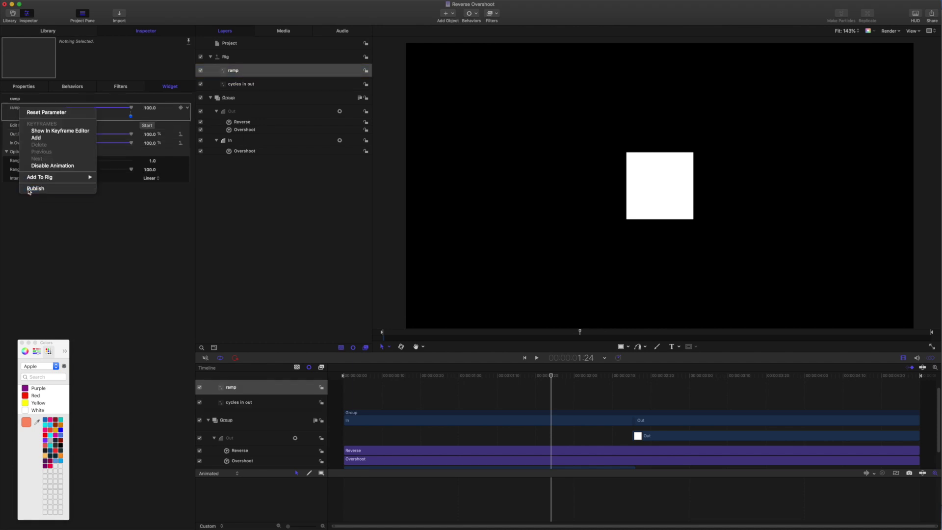
Step: Show the project's published parameters list and begin renaming cycles in out
click(251, 44)
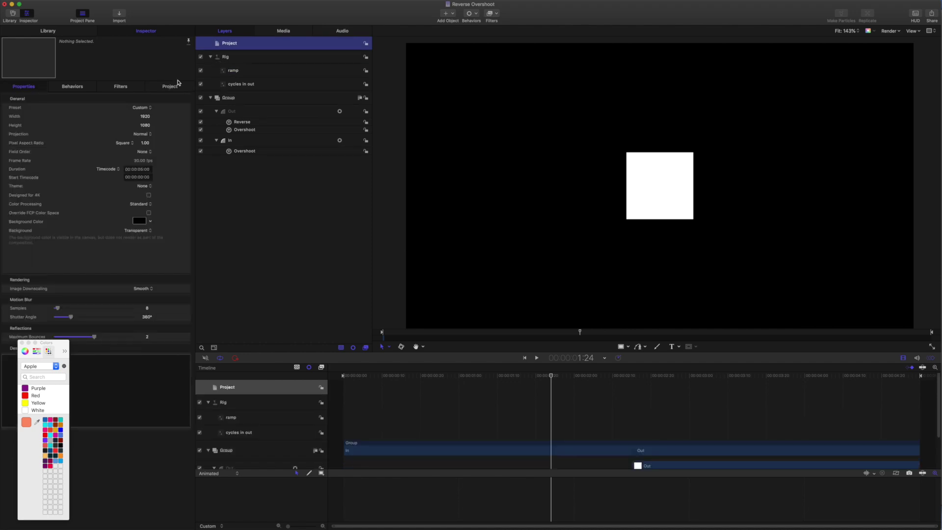
click(174, 86)
drag(64, 344, 293, 281)
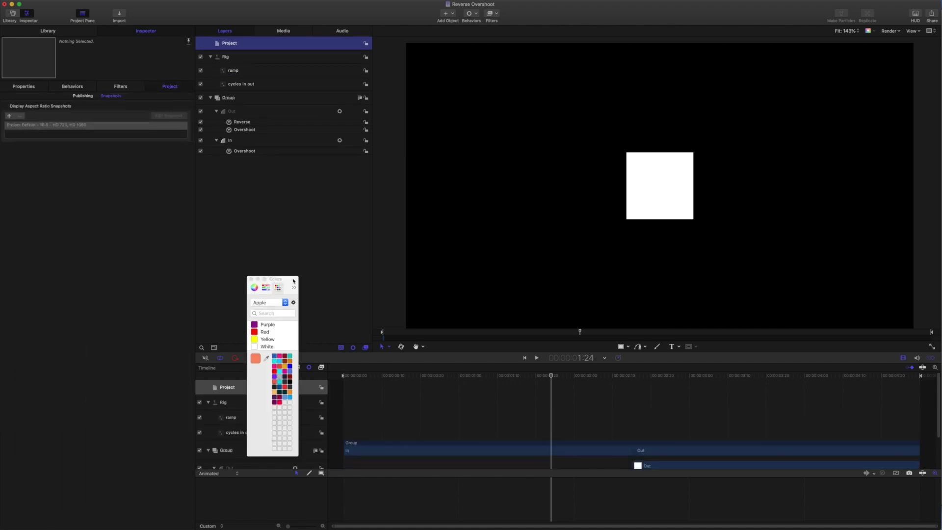
click(86, 97)
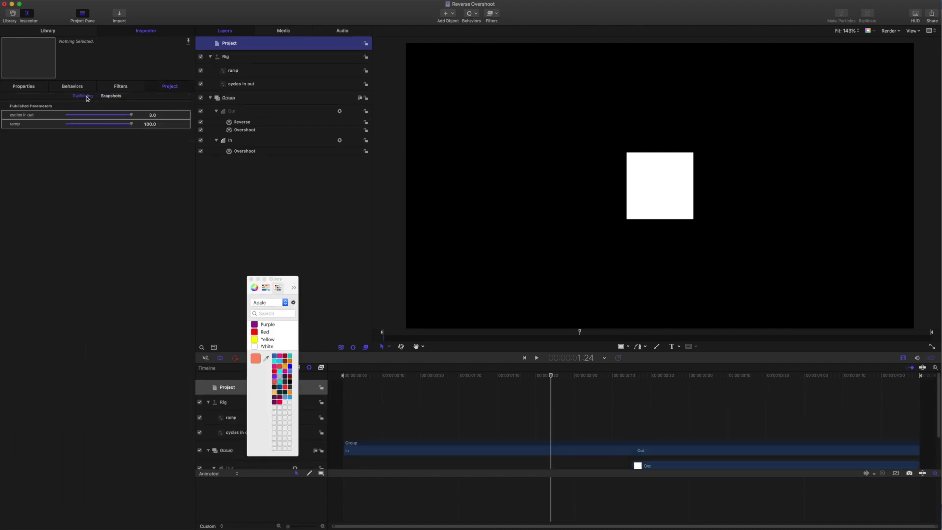
double_click(16, 114)
Step: Rename the published parameters Cycles and Ramp
text(Cycles)
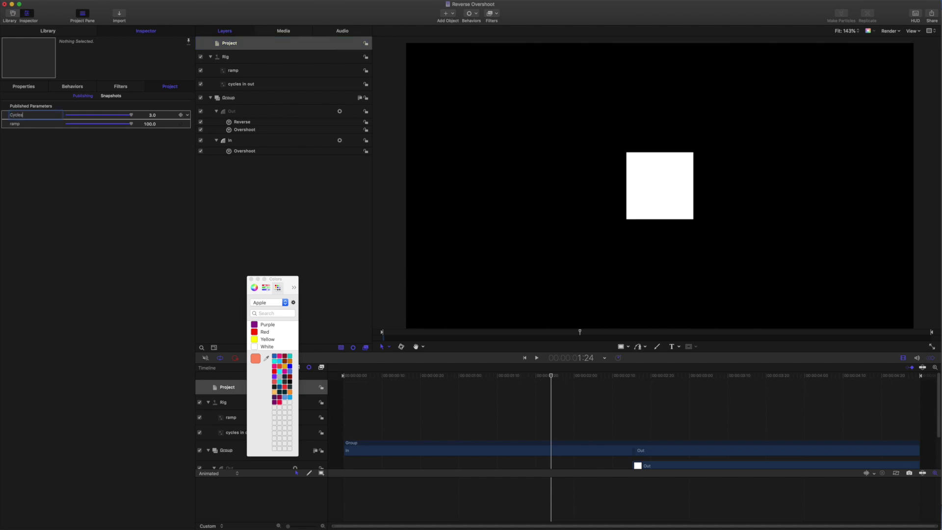
key(Return)
double_click(14, 124)
text(R)
key(Return)
Step: Set Cycles to 0.5 and Ramp to 15
double_click(152, 115)
text(0.5)
key(Return)
double_click(149, 124)
text(15)
key(Return)
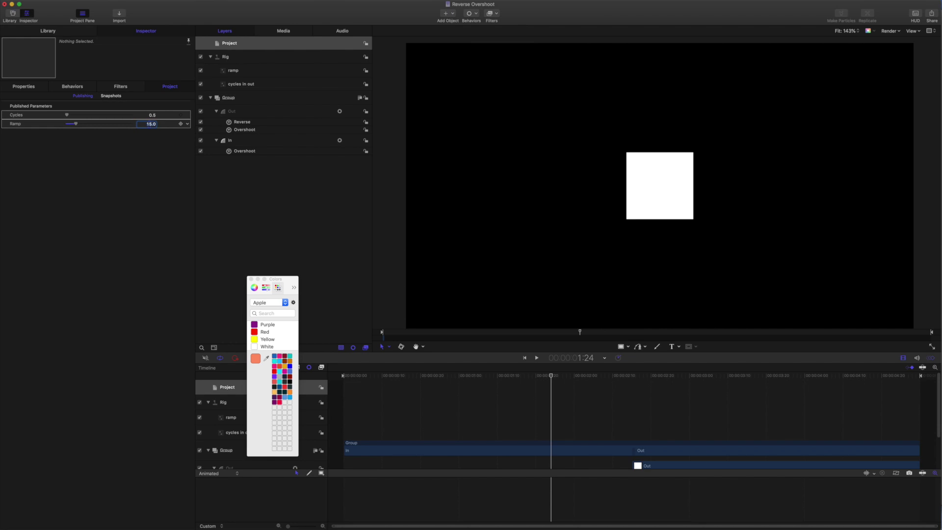
Step: Play the animation from the start, then collapse the Group layer
key(Home)
key(space)
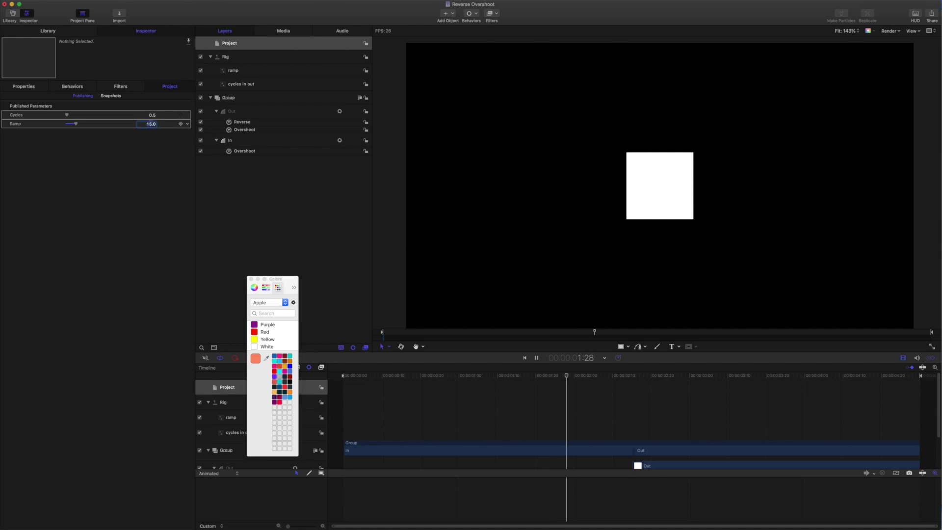
key(space)
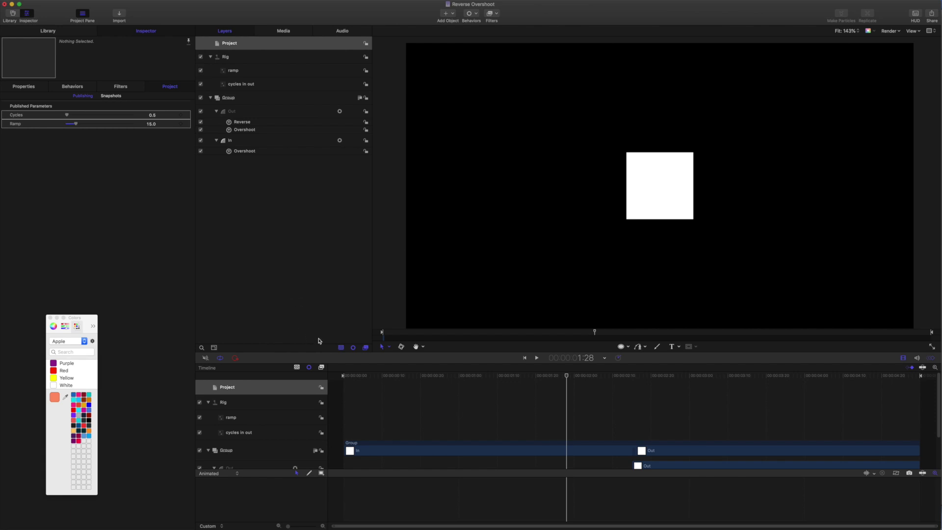
click(210, 99)
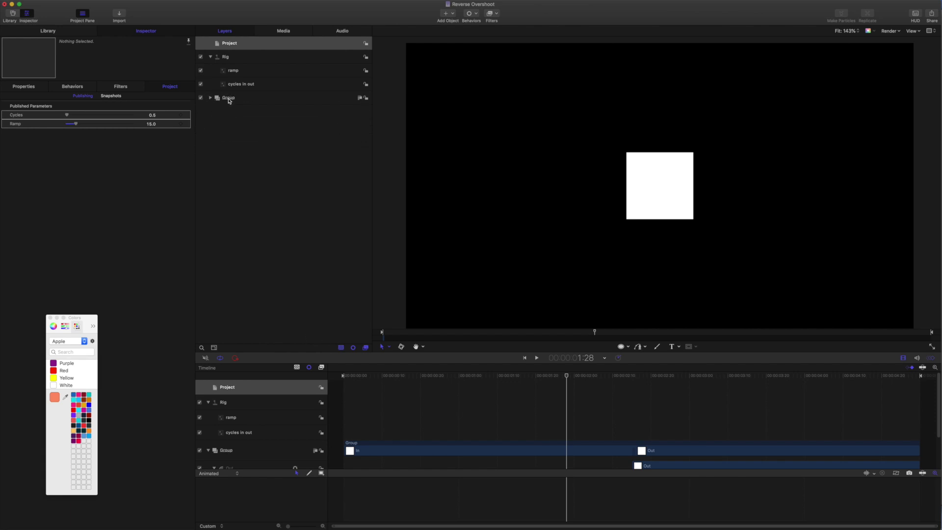
Step: Play the animation from the beginning, then stop playback
key(Home)
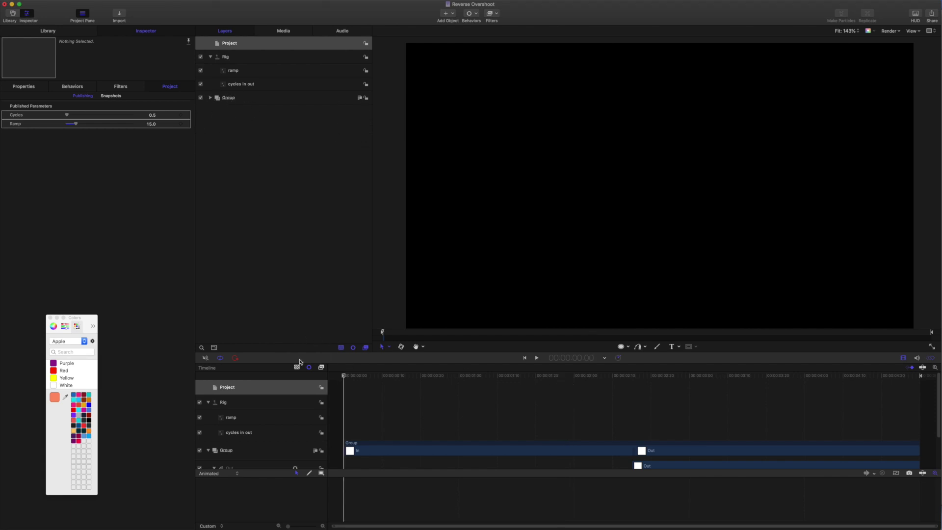
key(space)
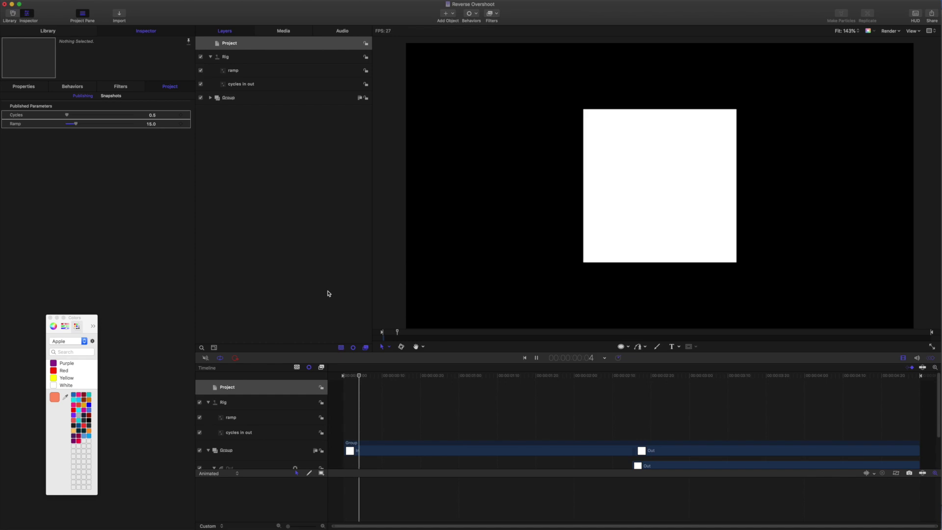
key(space)
Step: Expand Group and inspect the Scale curves of the In and Out layers, ending on In
click(210, 98)
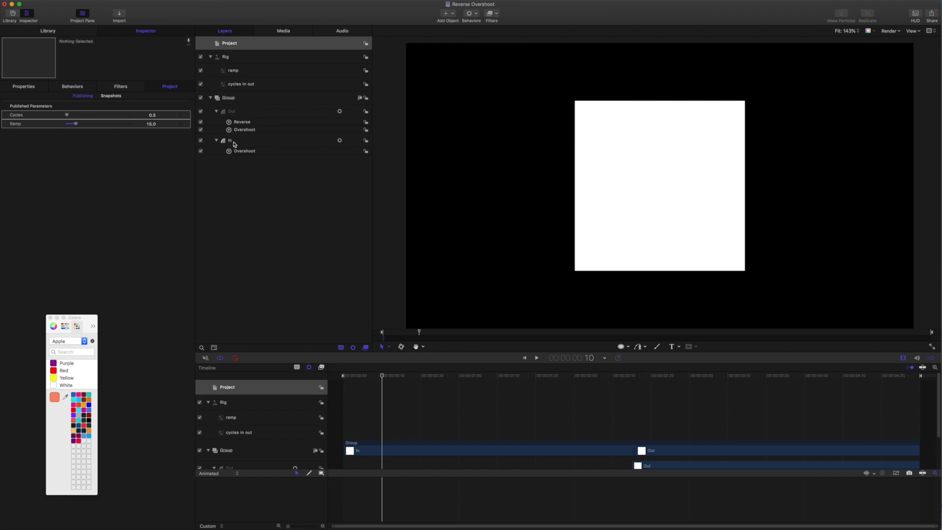
click(238, 142)
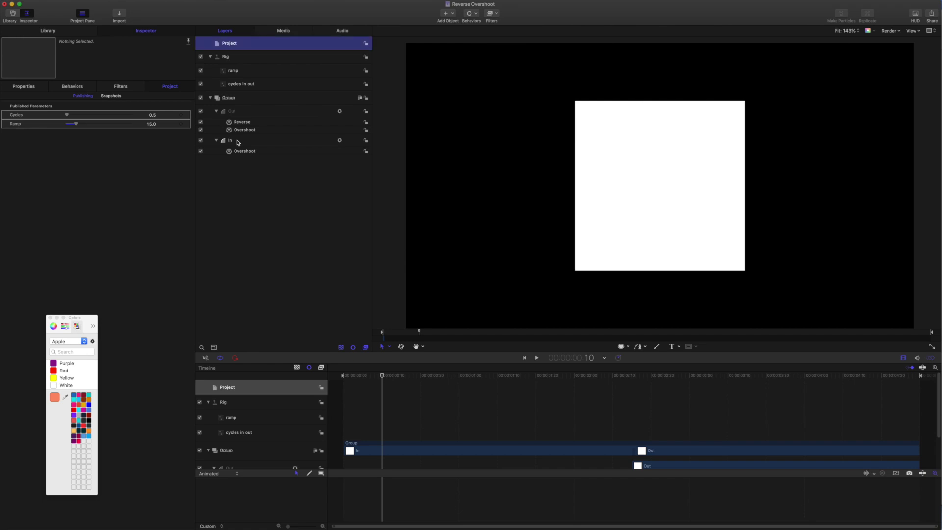
click(241, 113)
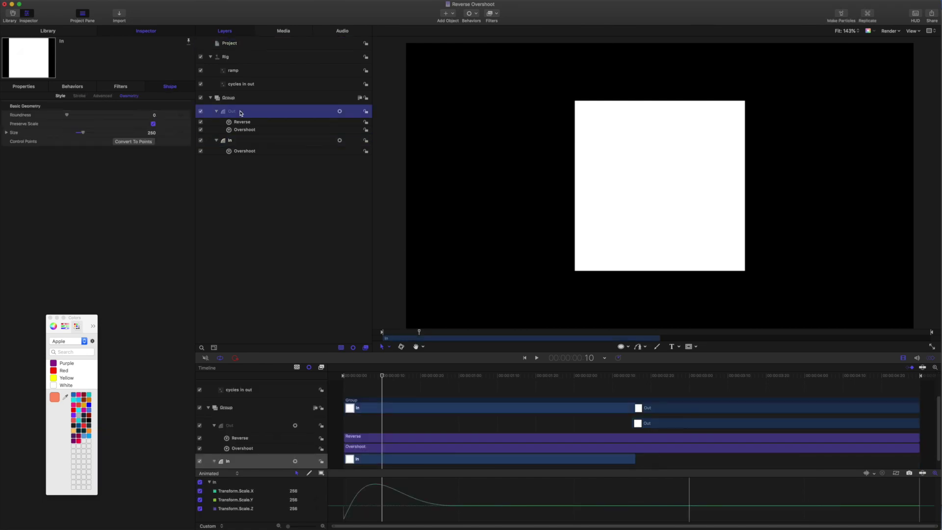
click(237, 142)
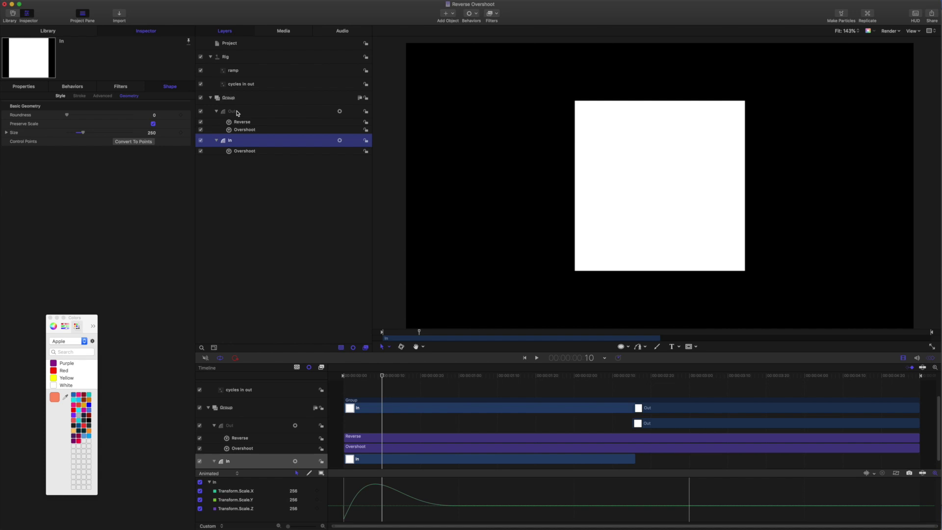
Step: Rename the existing group to Null and add a new group above it named Shape
double_click(233, 97)
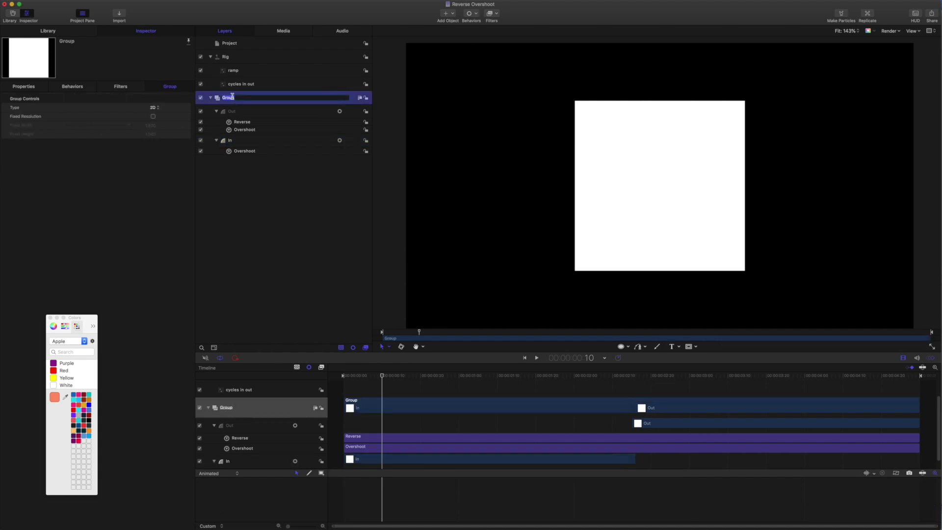
text(Null)
key(Return)
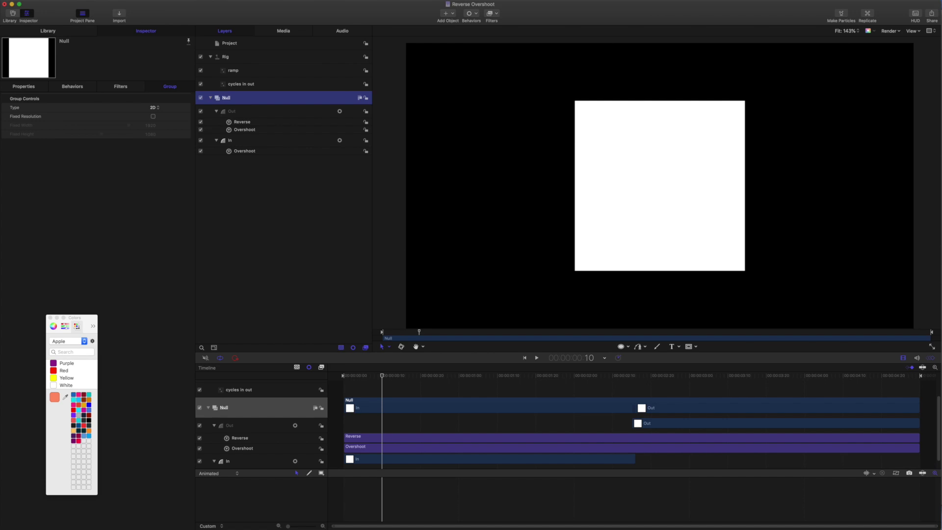
key(super+shift+n)
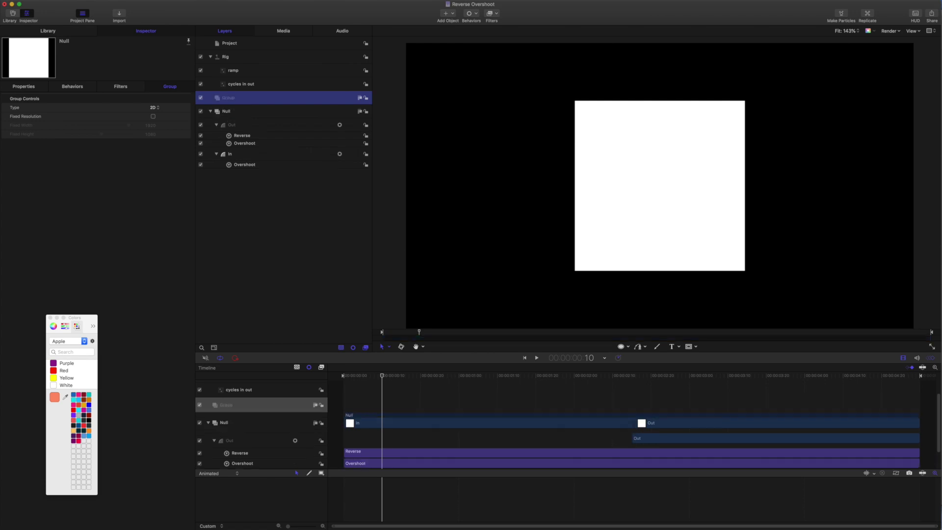
double_click(237, 97)
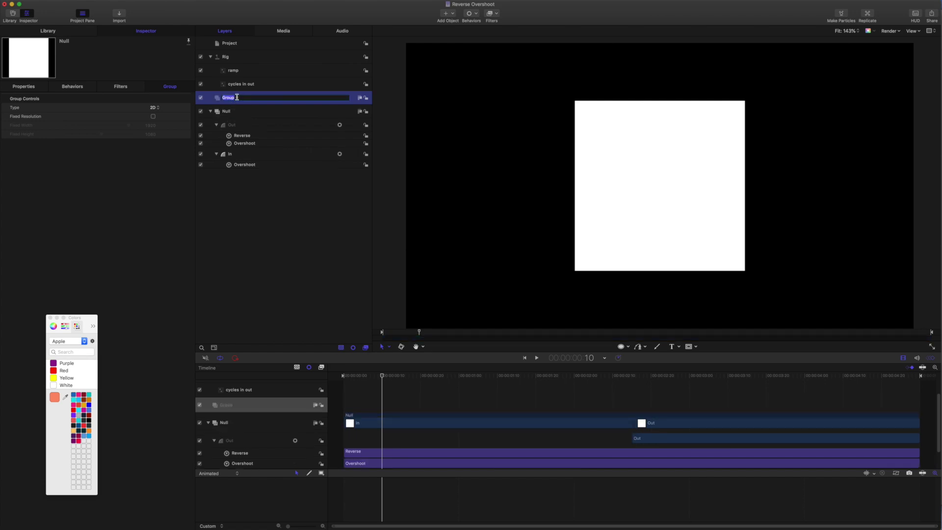
text(Shape)
key(Return)
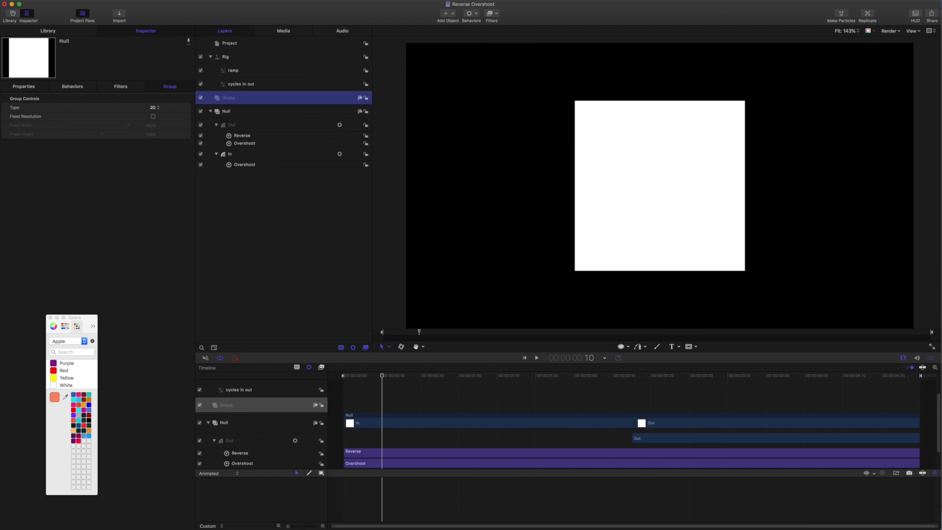
Step: Hide the Null's white square and draw a white circle, resetting its Position to 0, 0
click(201, 111)
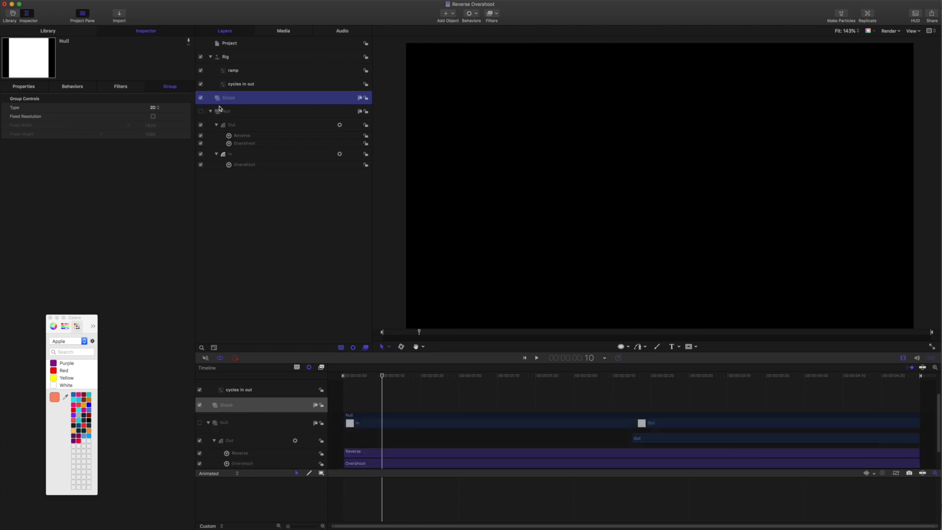
click(621, 346)
drag(629, 160, 711, 241)
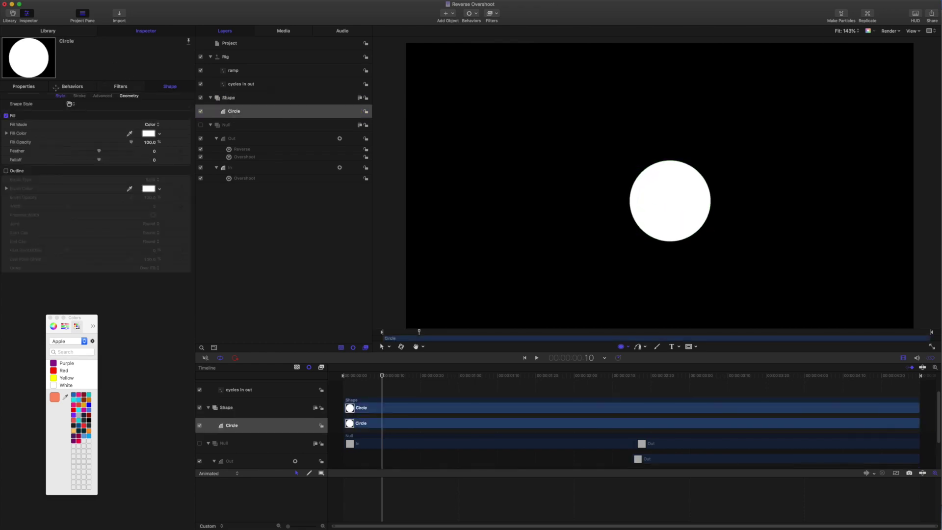
click(29, 86)
click(186, 107)
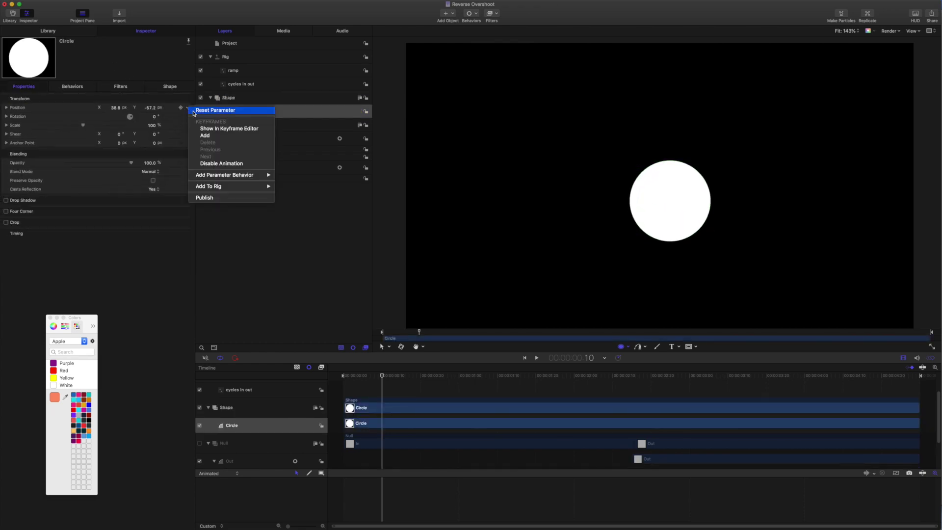
click(241, 110)
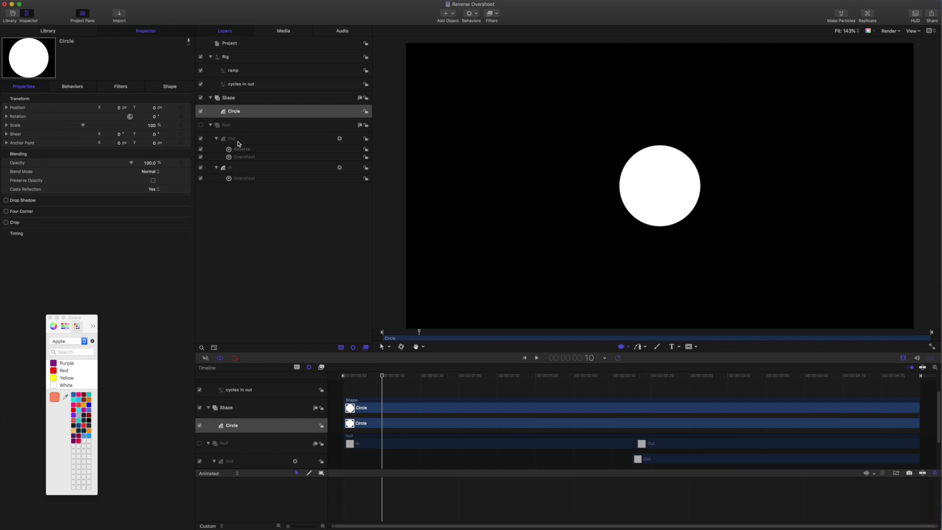
click(16, 126)
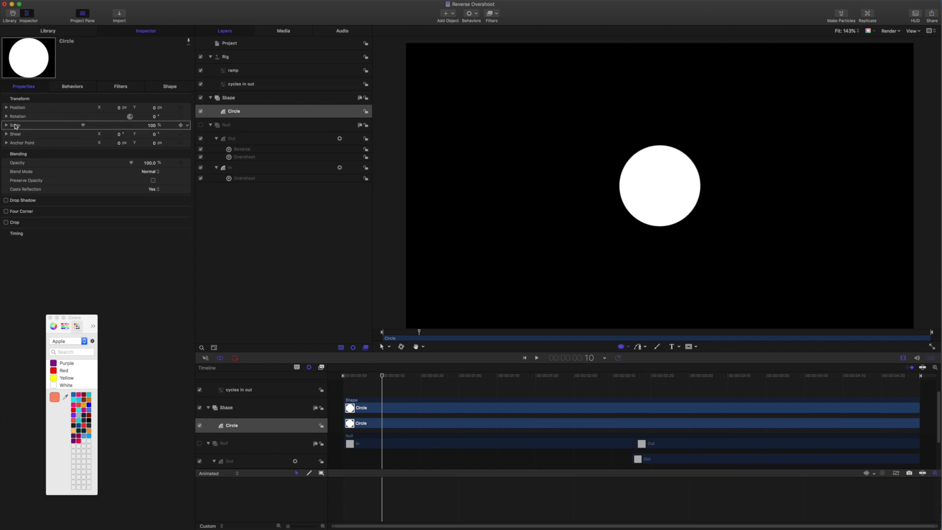
Step: Add a Link behavior named In to the circle's Scale, sourced from the In layer
click(188, 127)
mouse_move(245, 193)
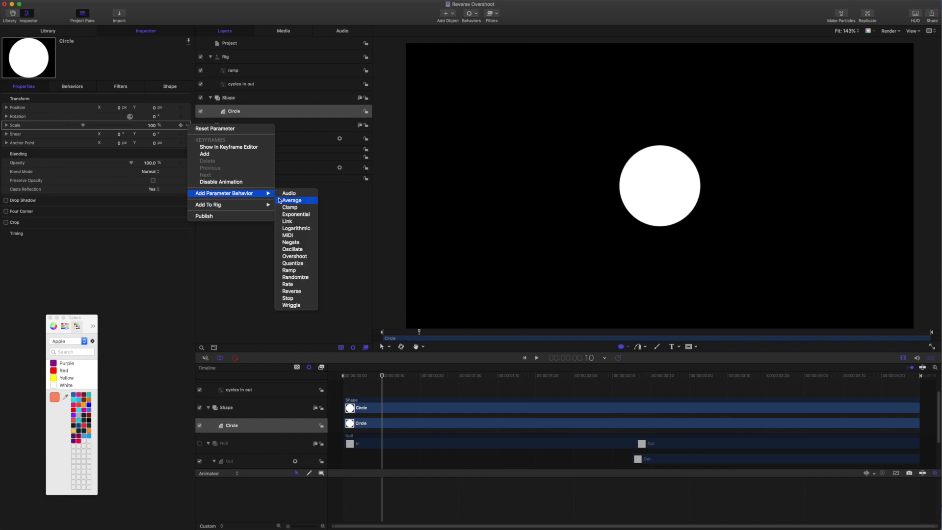
click(287, 221)
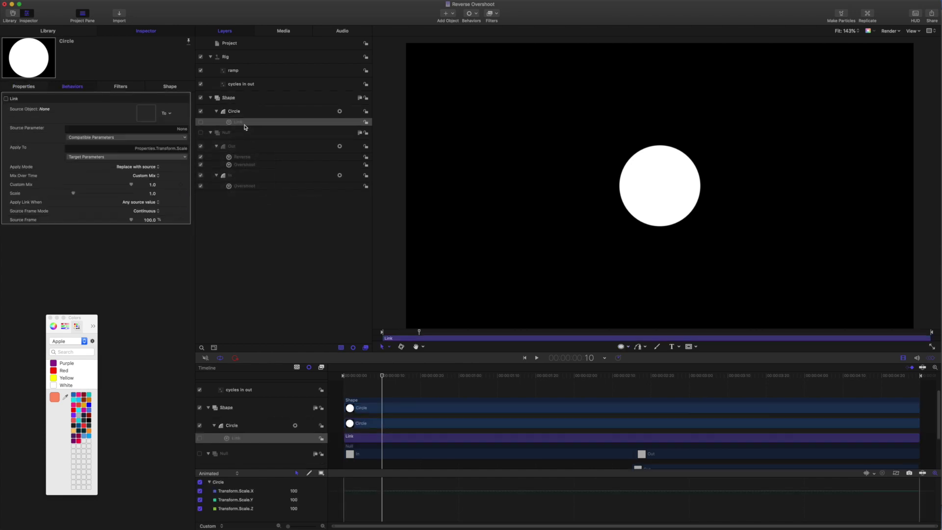
double_click(242, 122)
text(IN)
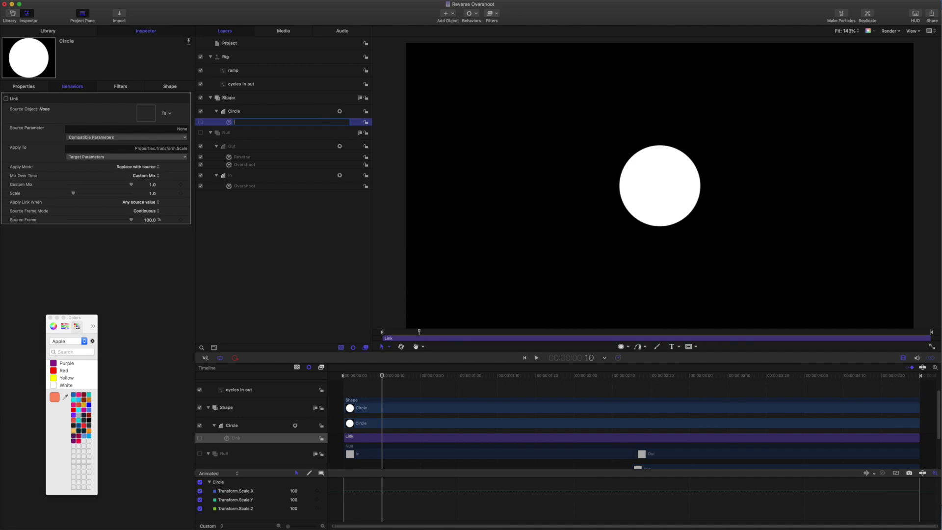
key(Return)
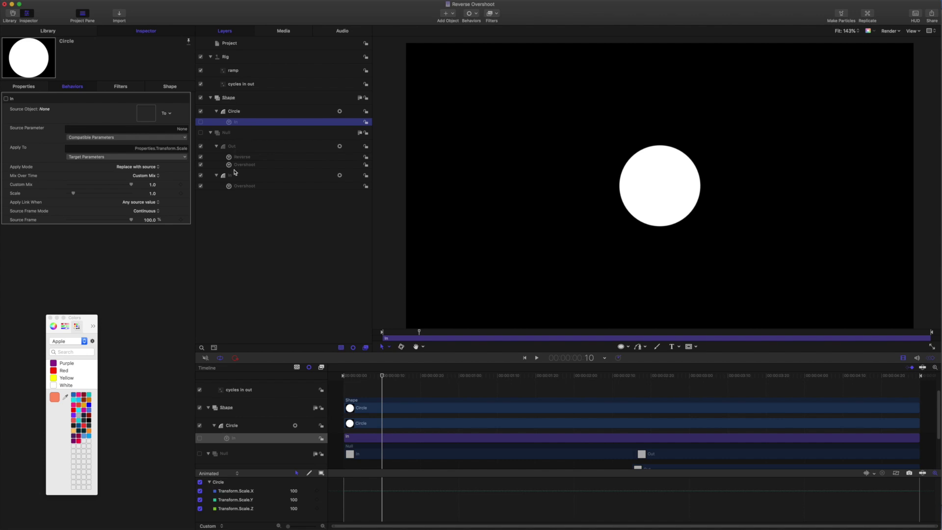
drag(233, 178, 147, 113)
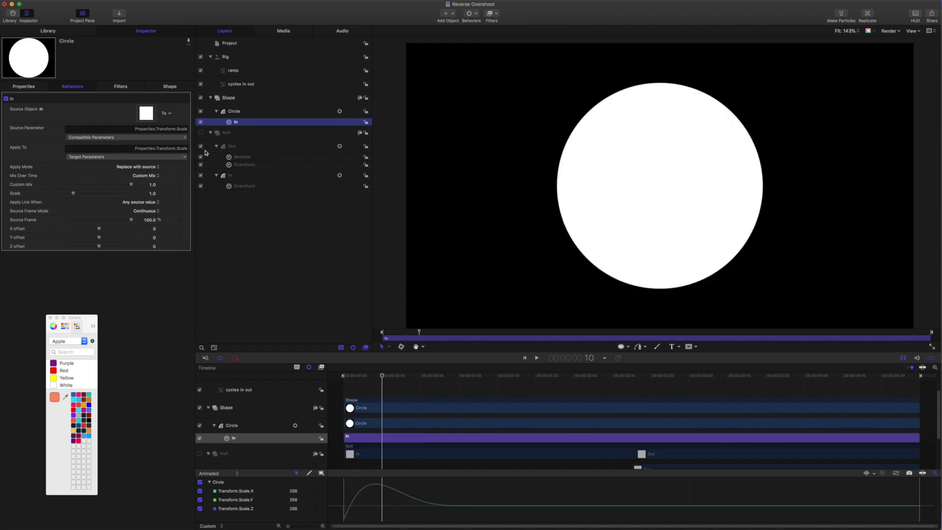
Step: Duplicate it as a Link behavior named Out, sourced from the Out layer
key(super+d)
double_click(241, 121)
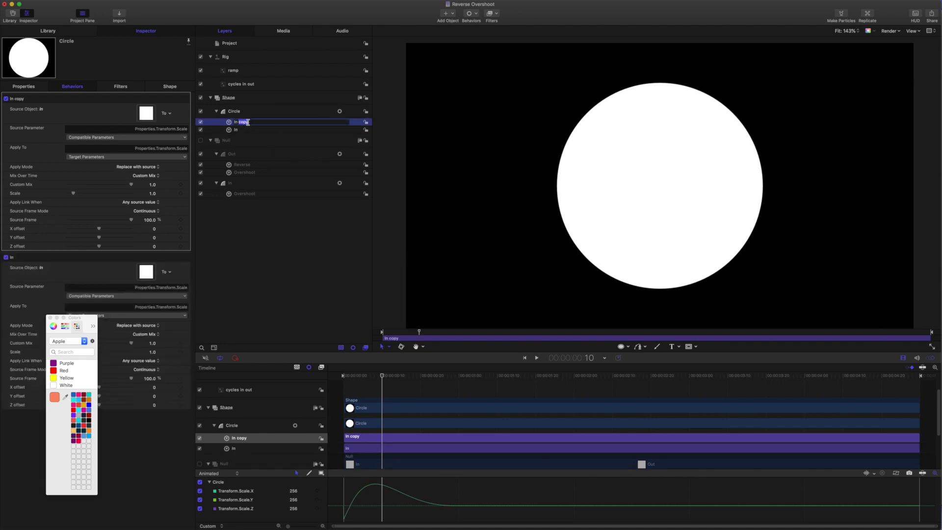
text(Out)
key(Return)
drag(229, 155, 146, 115)
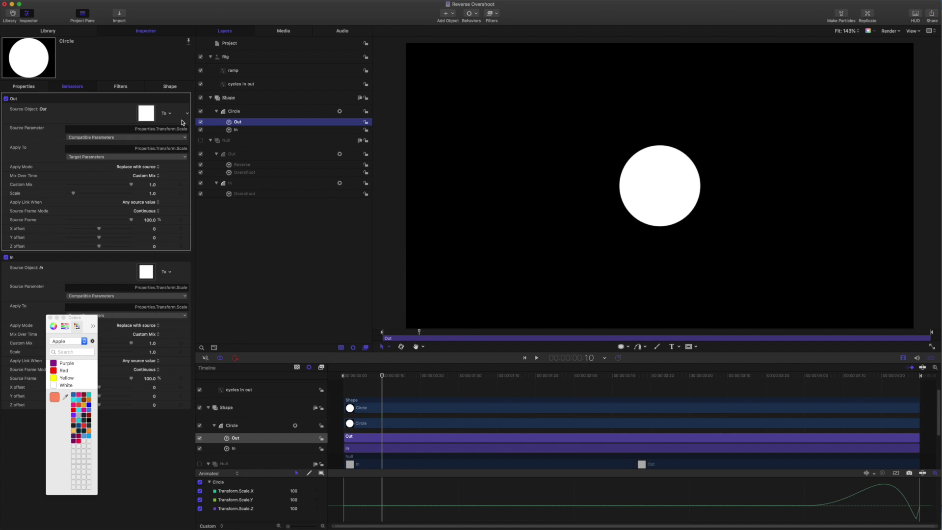
Step: At 2:15, set the Out behavior's In point and the In behavior's Out point
click(591, 359)
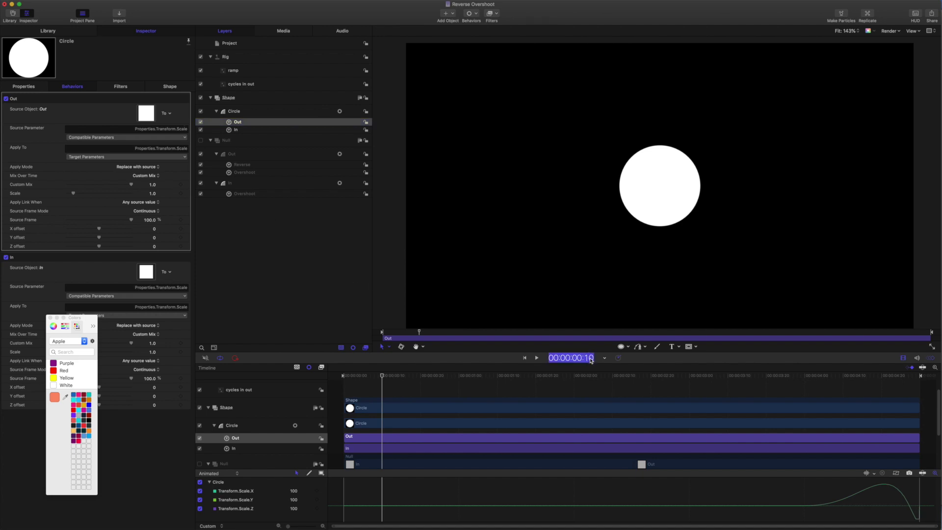
text(215)
key(Return)
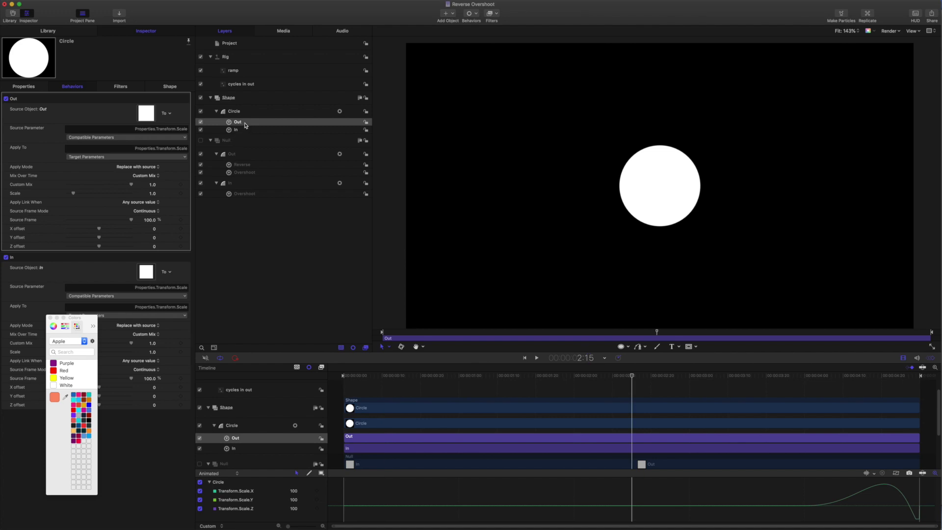
key(i)
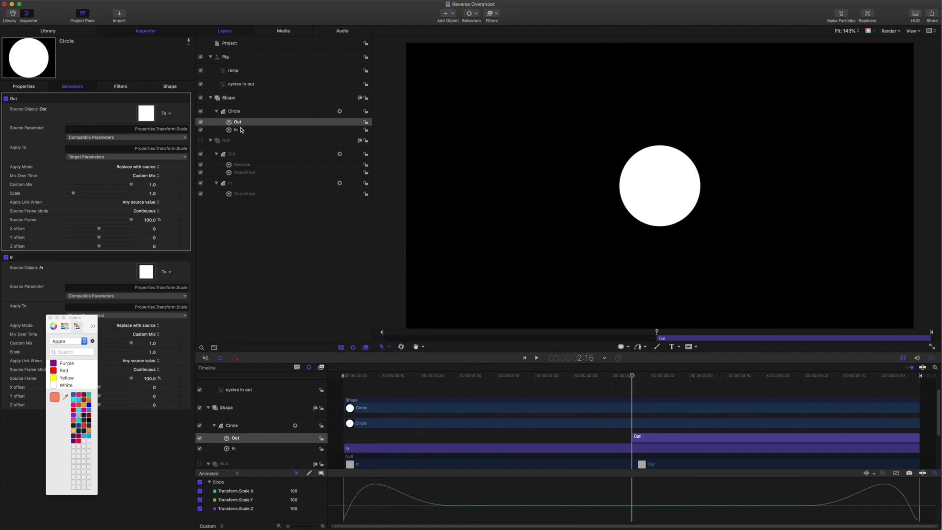
click(241, 131)
key(o)
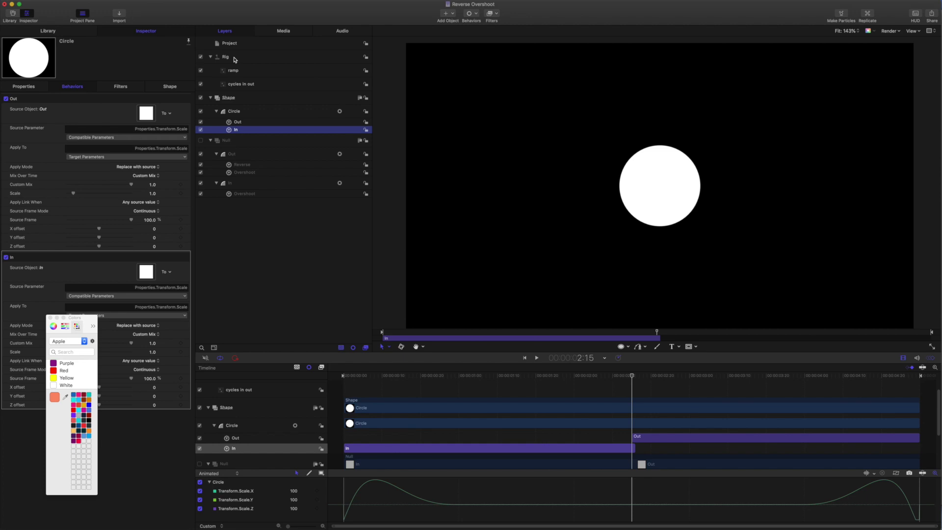
Step: Preview the animation from the start, then select the project to reach its published parameters
key(Home)
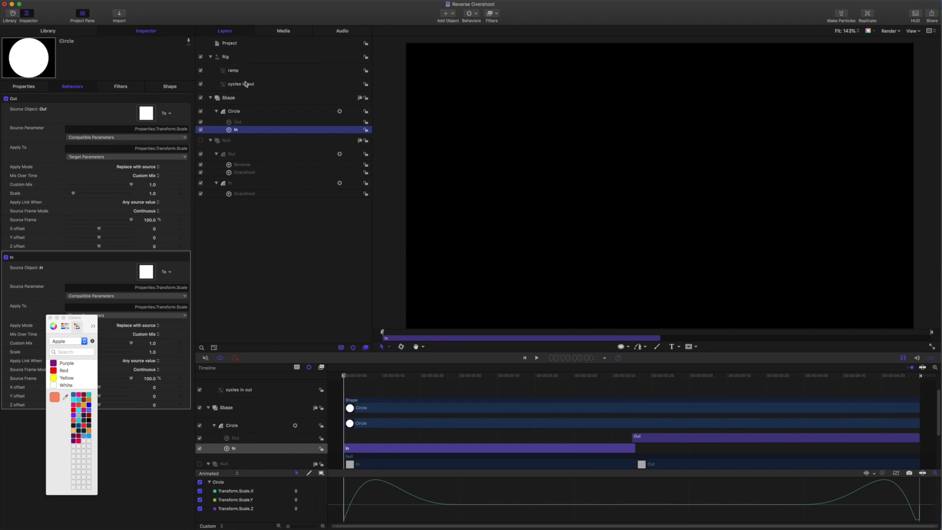
key(space)
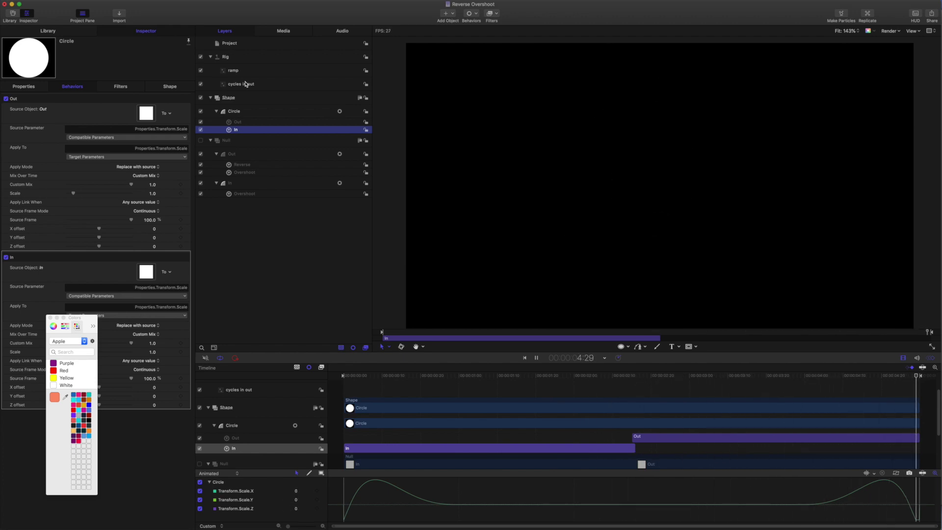
key(space)
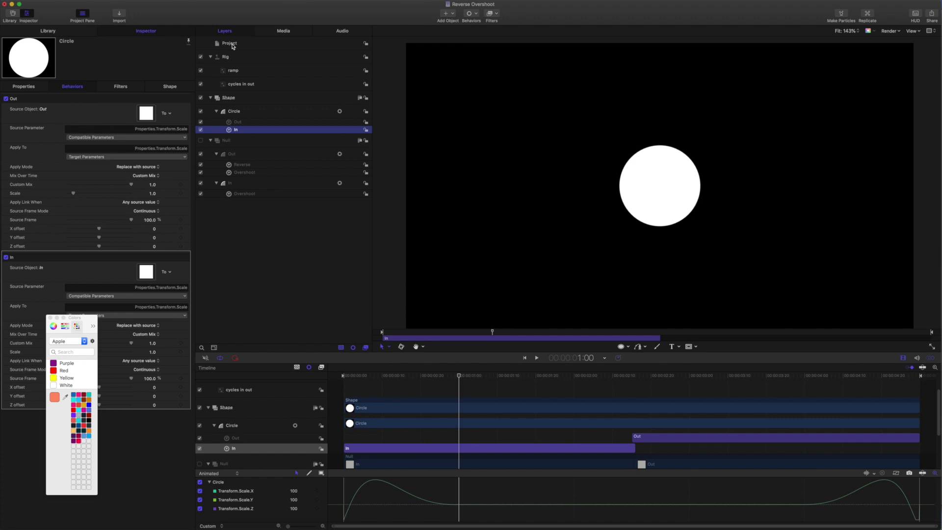
click(230, 43)
Step: Enter Cycles 3 and Ramp 35 in Published Parameters, then play the circle's pop-in/out animation
click(172, 87)
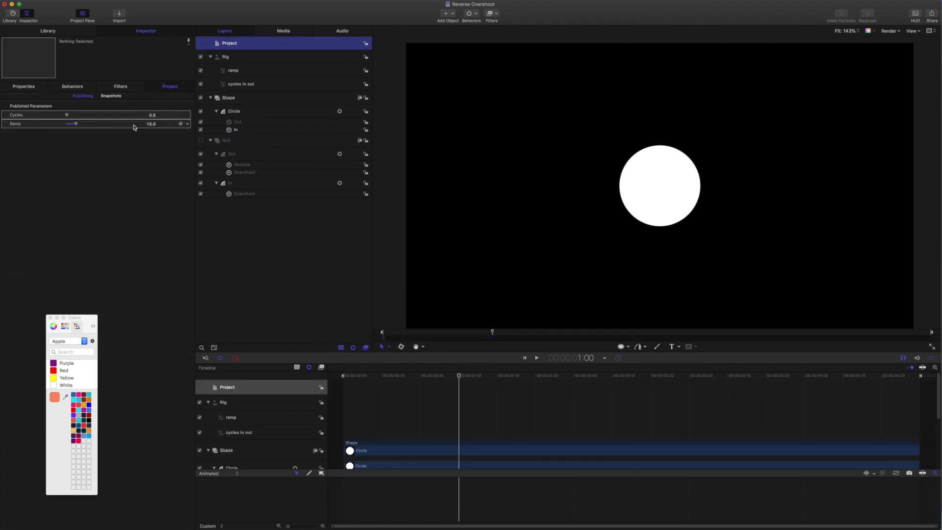
click(153, 115)
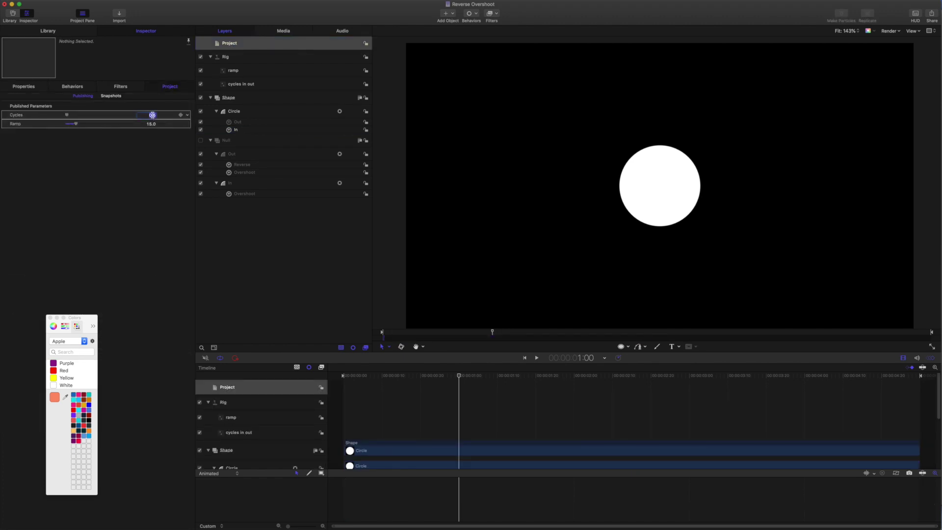
text(3)
key(Return)
click(150, 123)
text(35)
key(Return)
key(space)
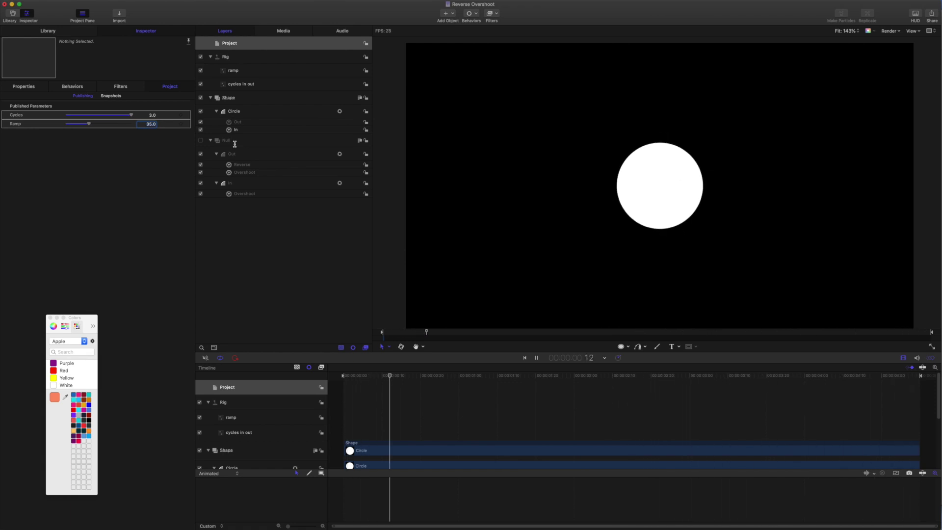
key(space)
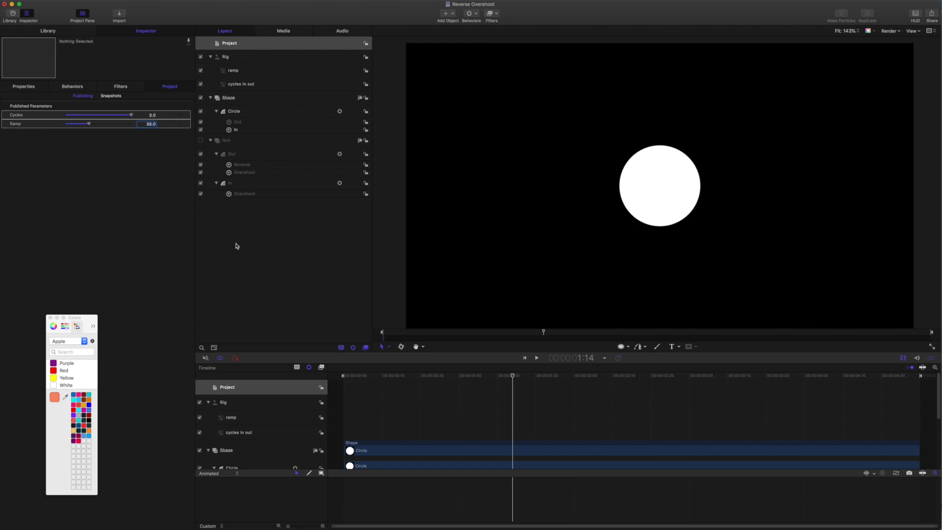